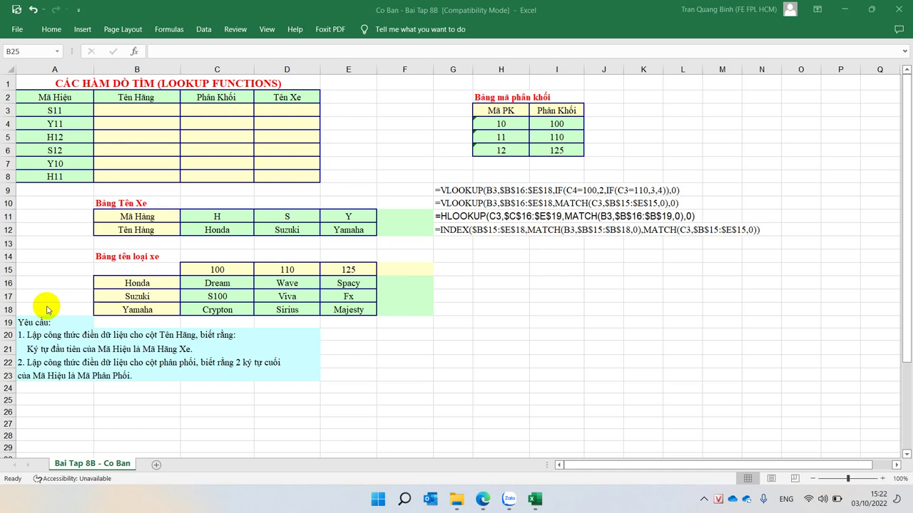
Step: Review cell B3, the first-letter requirement, and brand codes H, S, Y in table C11:E12
ctrl+scroll(119, 176, up, 2)
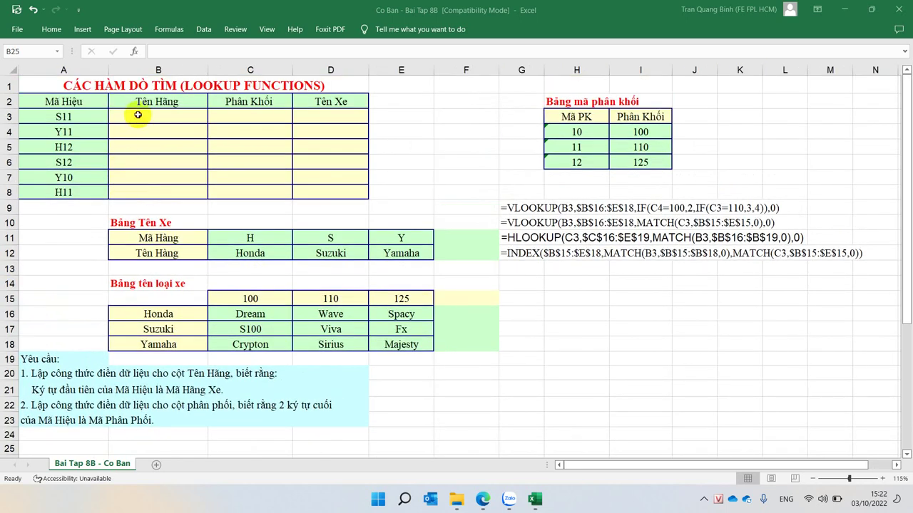
click(134, 116)
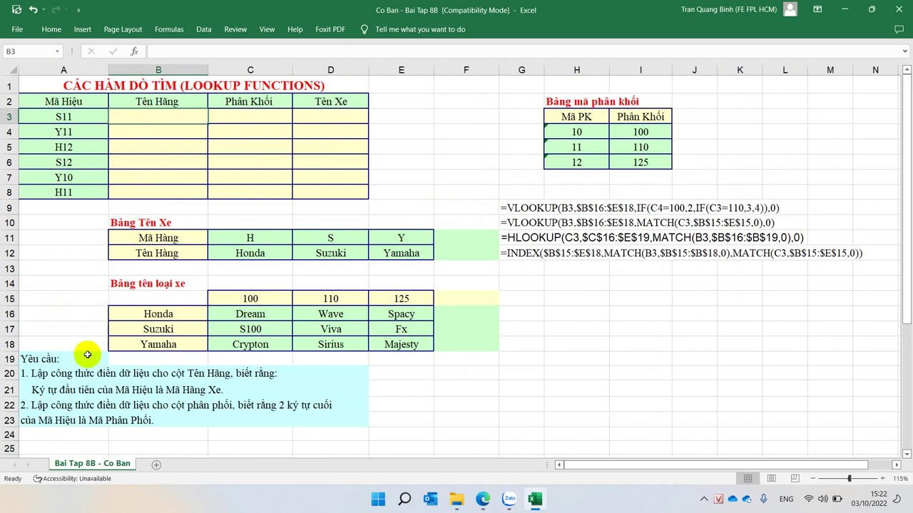
click(37, 391)
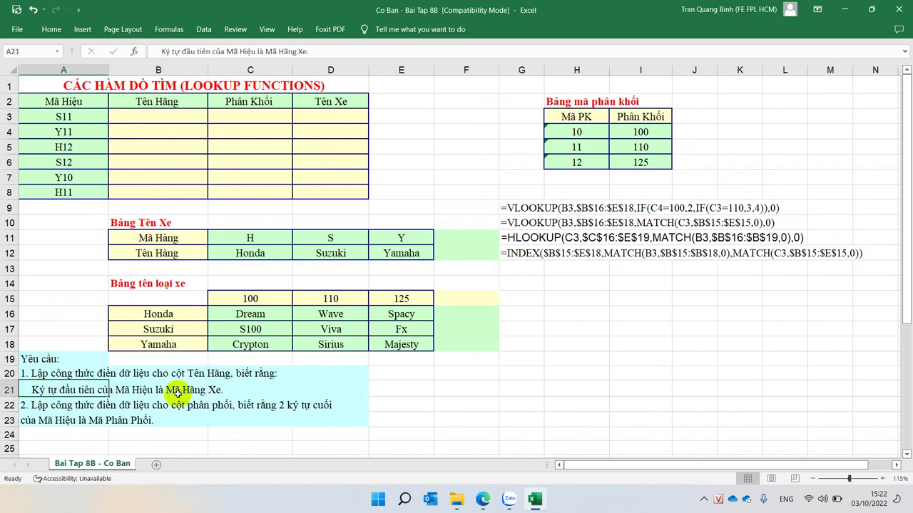
click(251, 237)
click(331, 238)
click(400, 237)
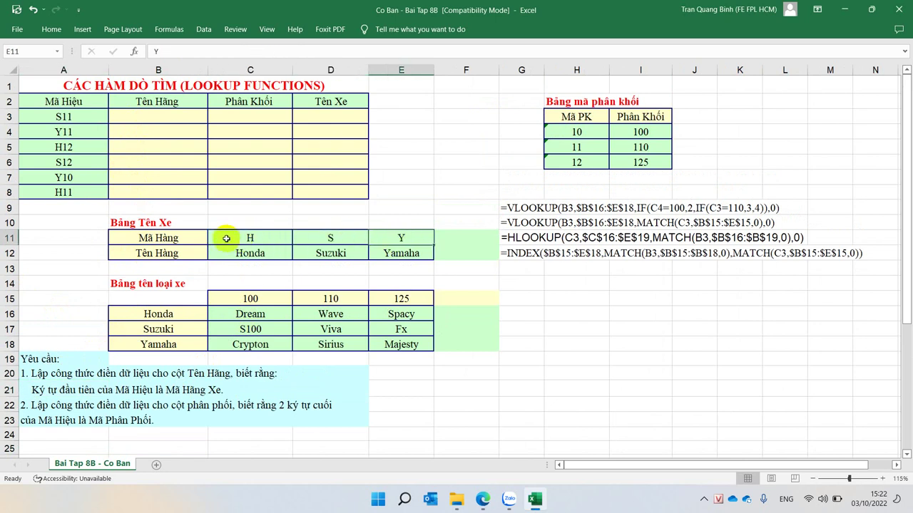
drag(223, 239, 401, 251)
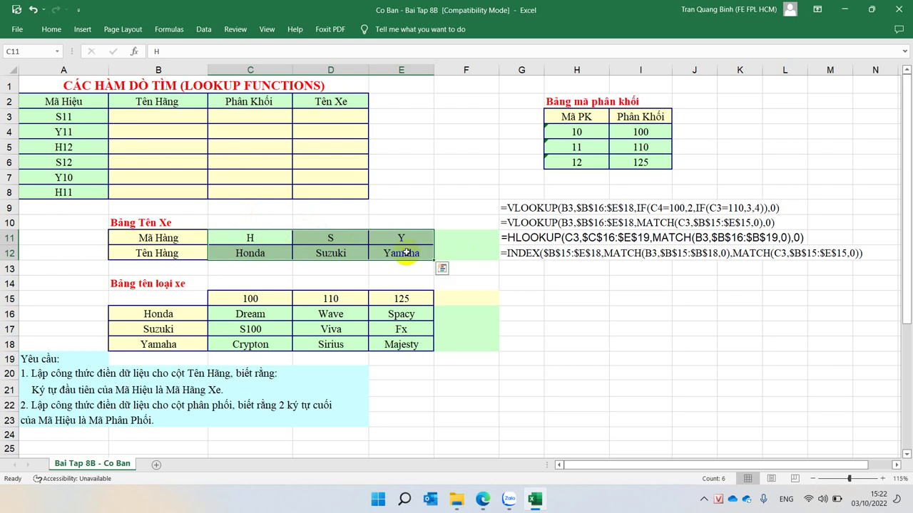
click(132, 115)
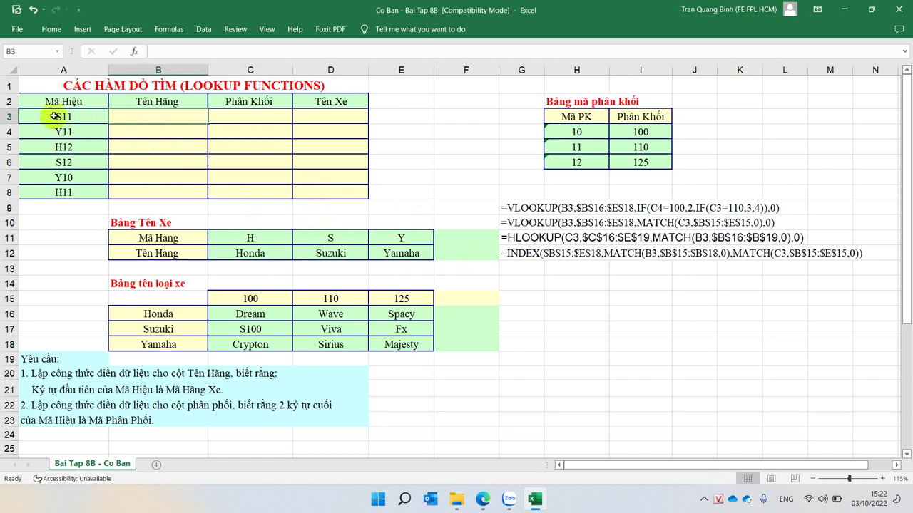
Step: Enter =LEFT(A3) in B3 and confirm it returns S
text(=)
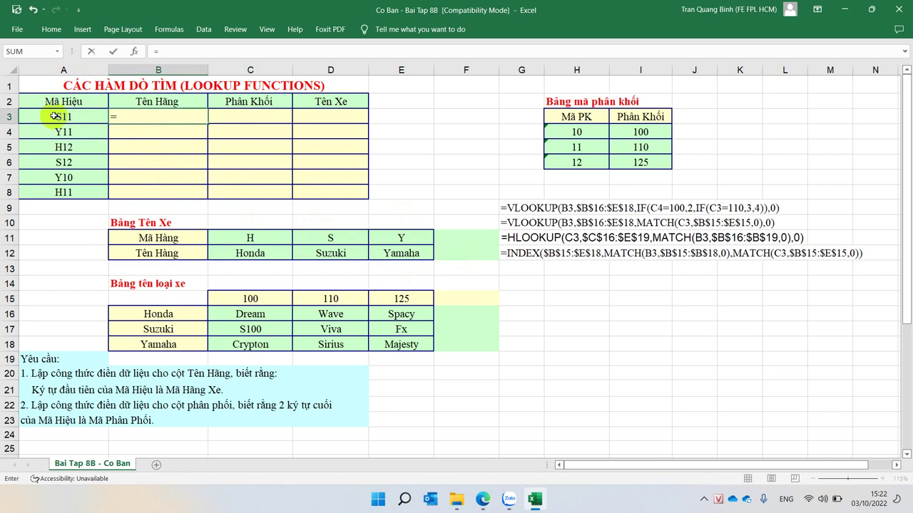
text(lef)
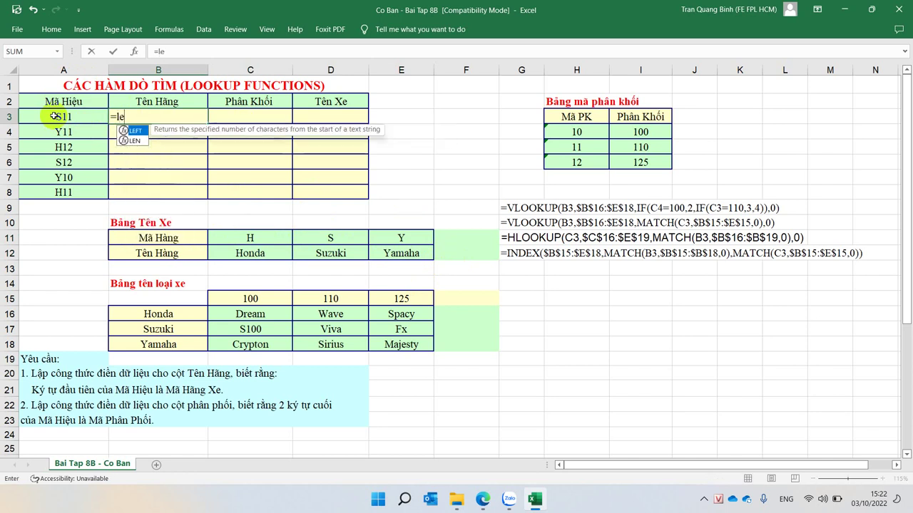
key(Tab)
click(55, 115)
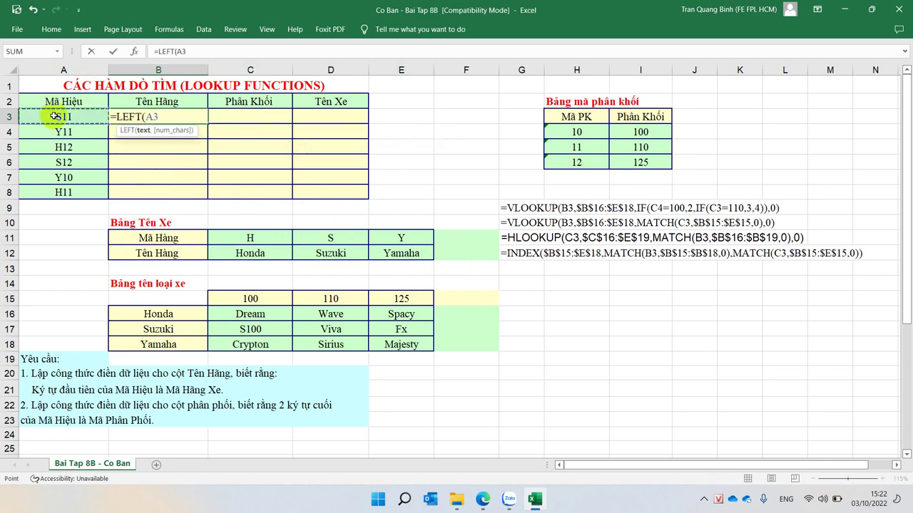
key(Return)
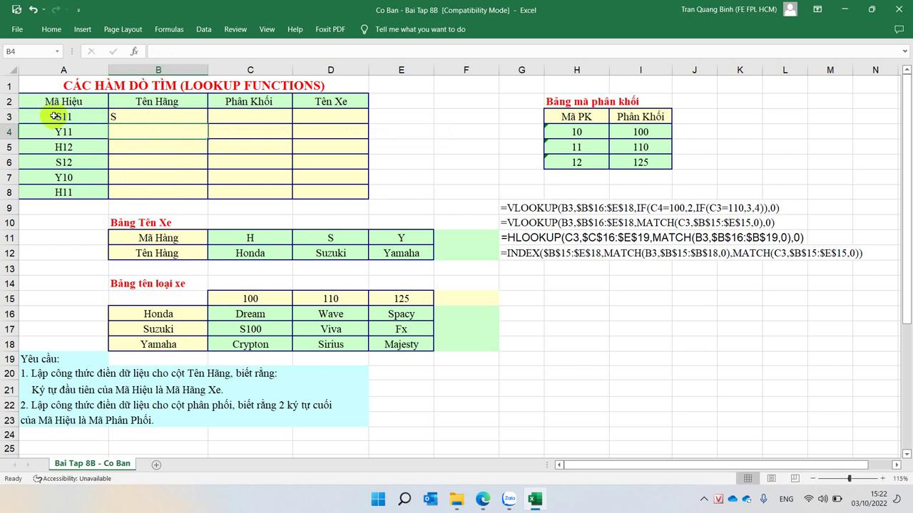
click(148, 114)
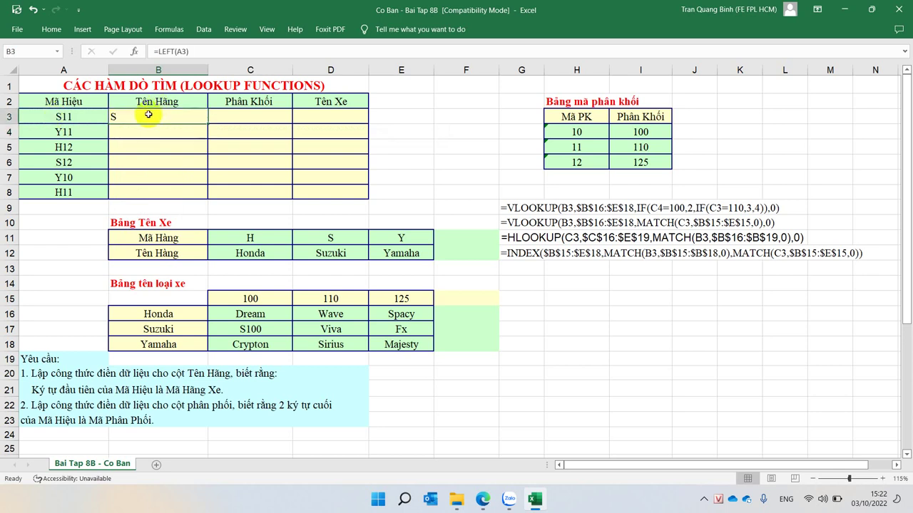
click(182, 51)
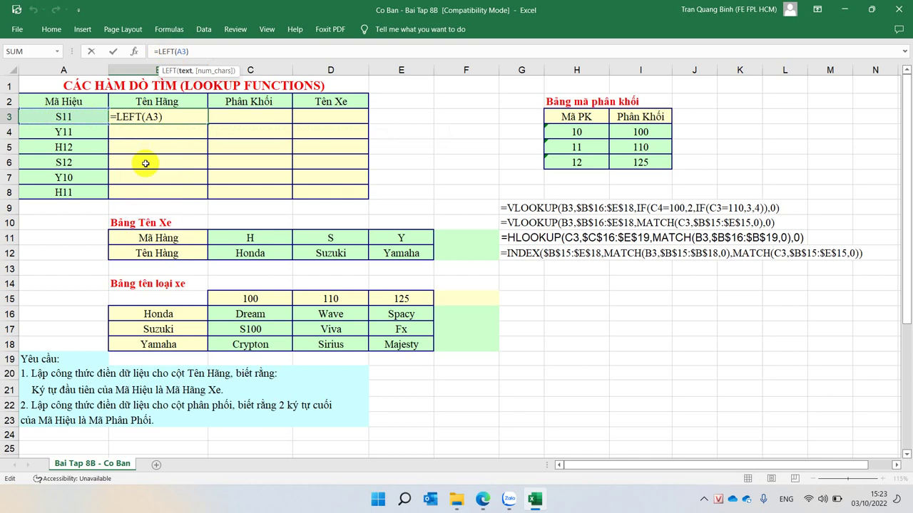
click(181, 118)
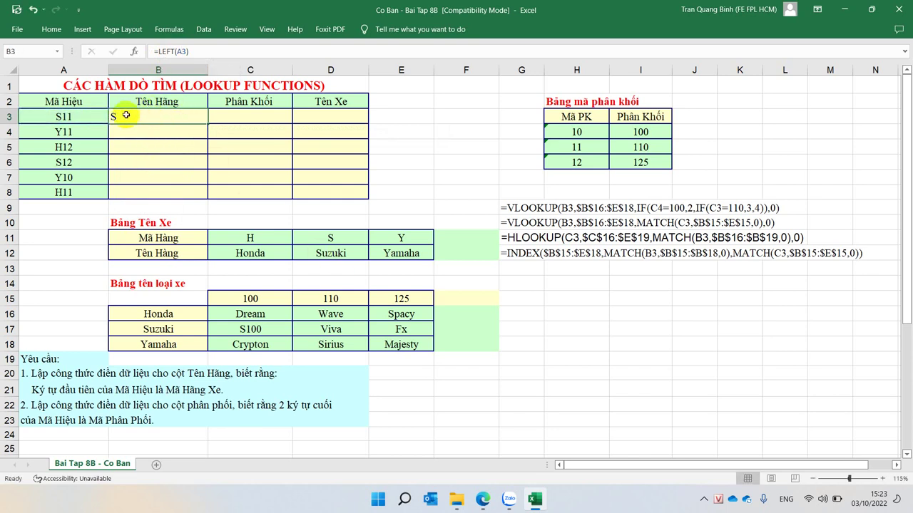
Step: Delete LEFT(A3) from B3's formula, leaving only the equals sign
drag(269, 235, 397, 248)
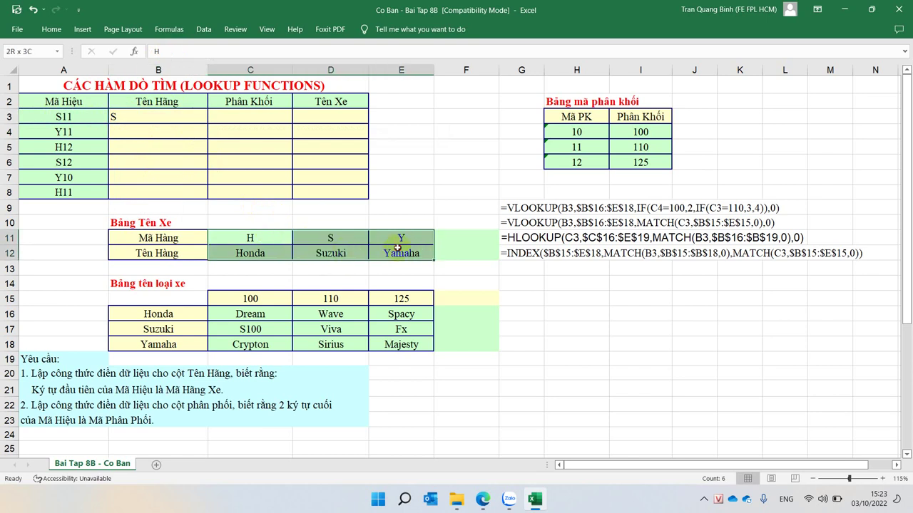
click(146, 116)
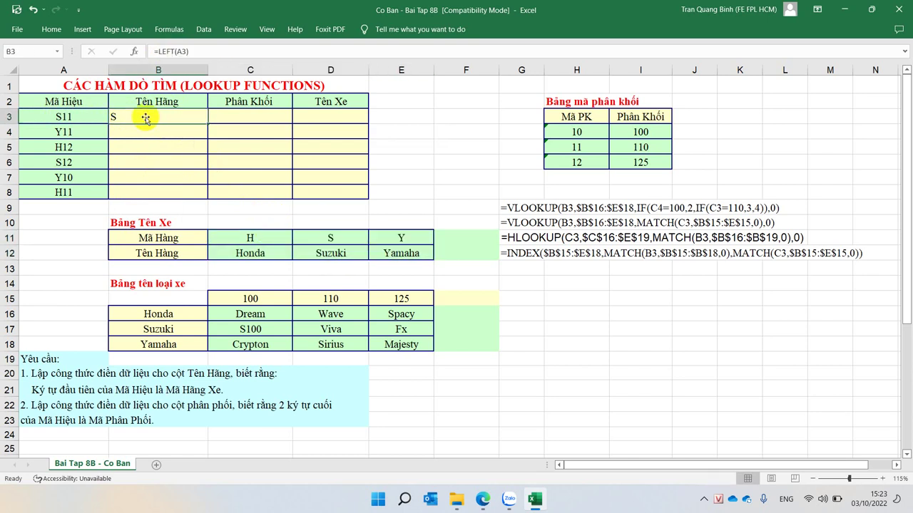
click(156, 52)
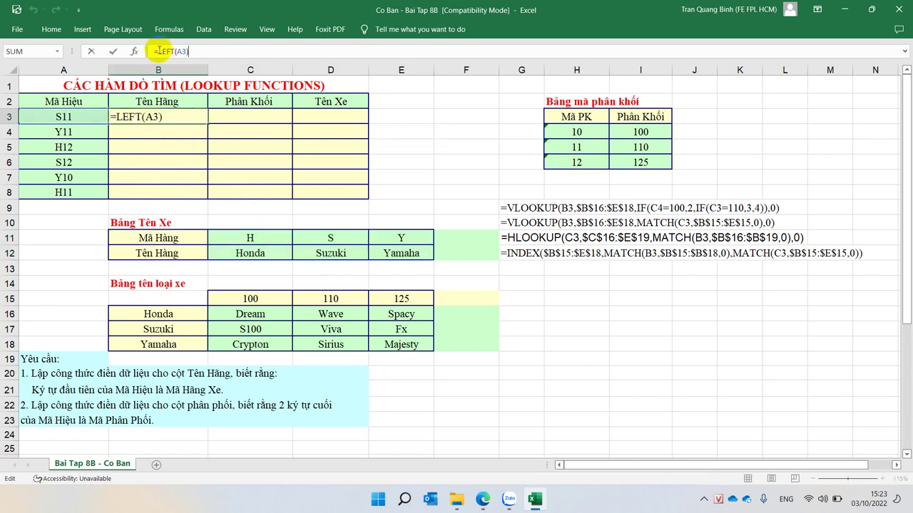
drag(158, 51, 253, 52)
key(BackSpace)
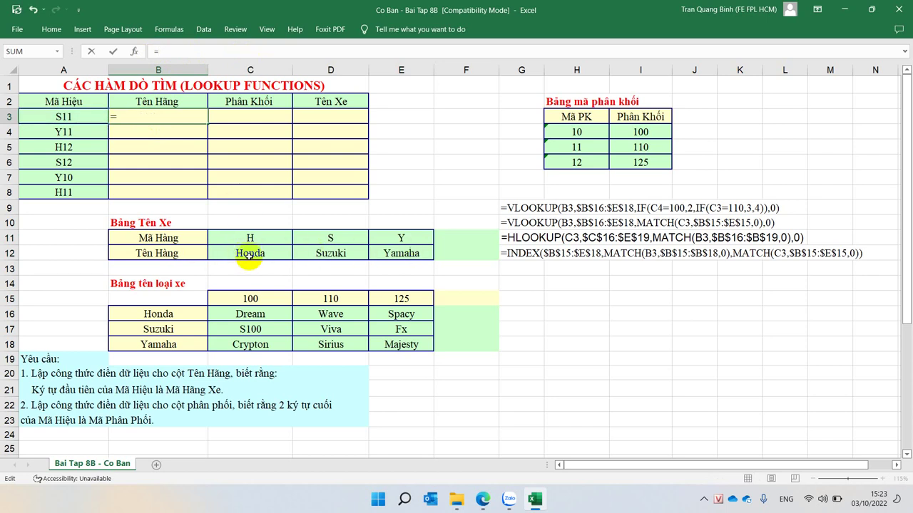
Step: Begin B3's HLOOKUP with LEFT(A3) as the lookup value
text(h)
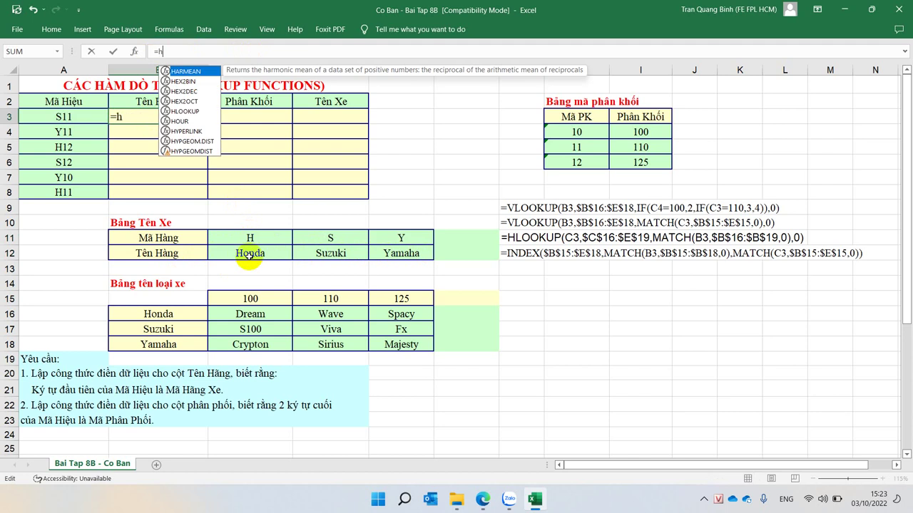
text(l)
key(Tab)
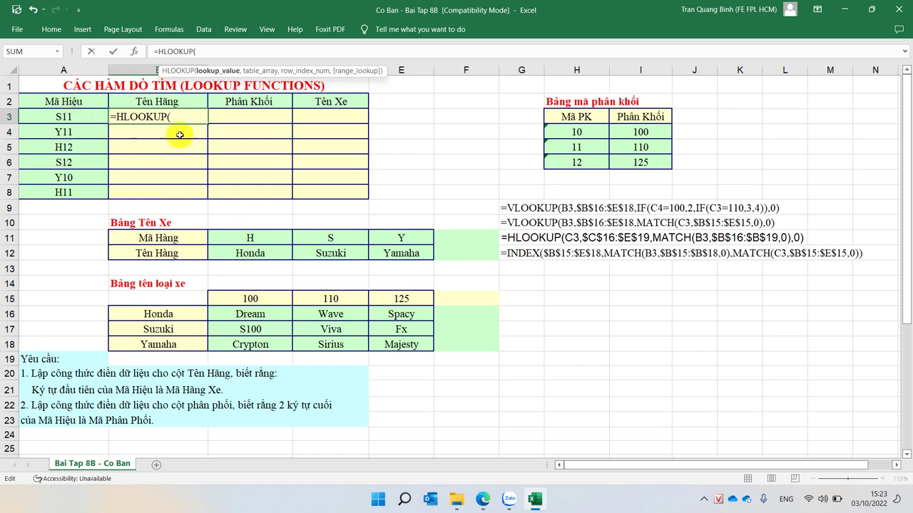
click(55, 118)
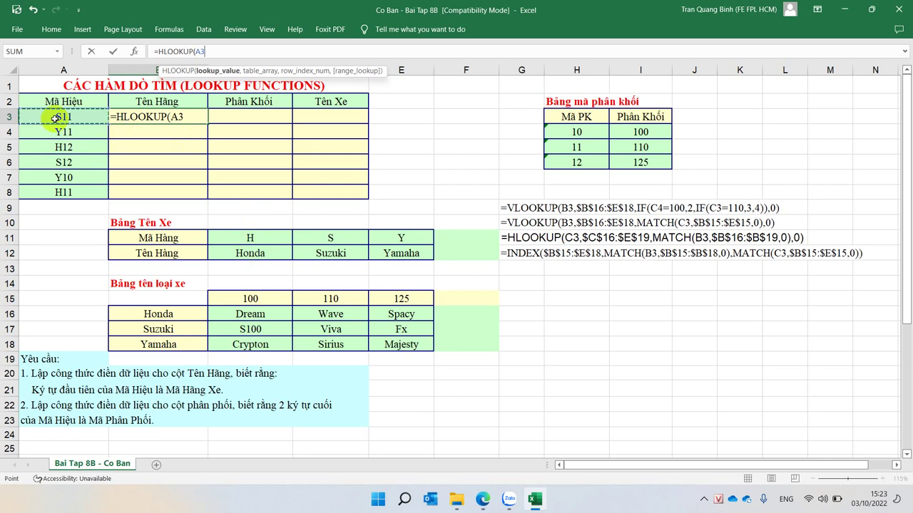
key(BackSpace)
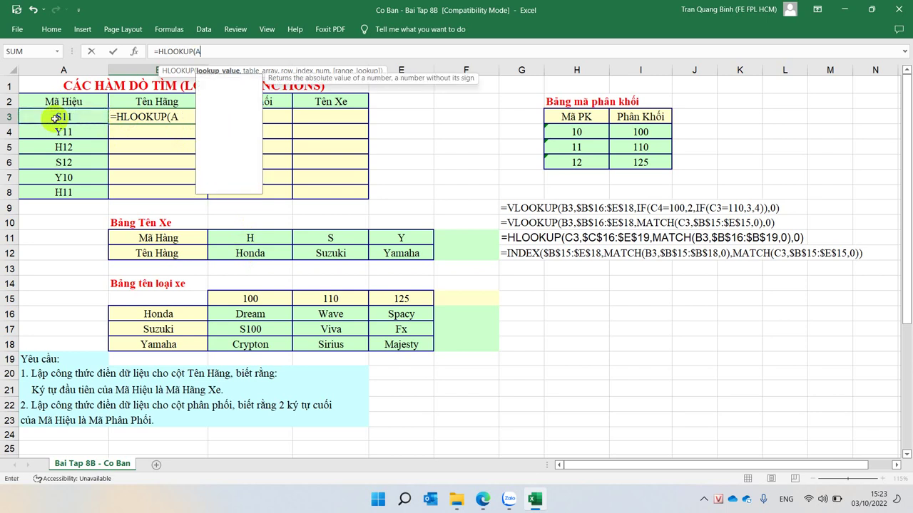
key(BackSpace)
text(LEFT(A3))
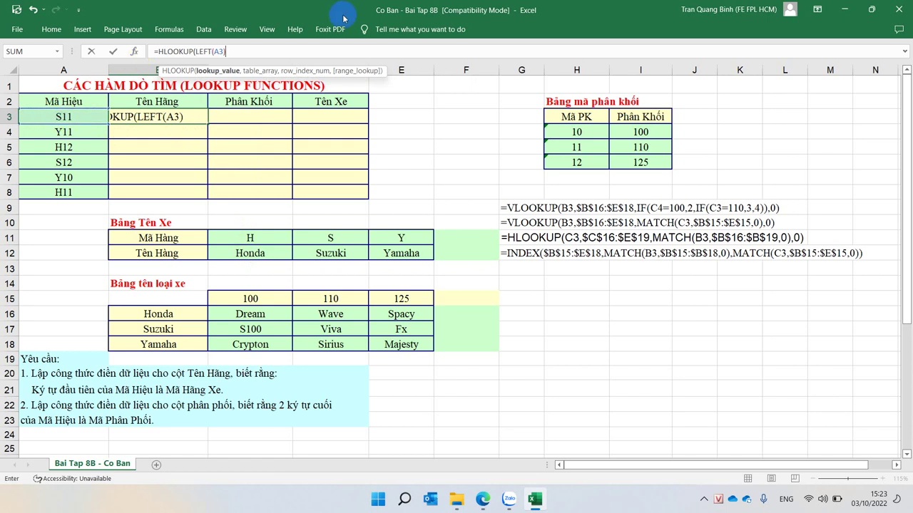
text(,)
Step: Complete =HLOOKUP(LEFT(A3),$C$11:$E$12,2,0) in B3 and fill it down to B8
click(267, 238)
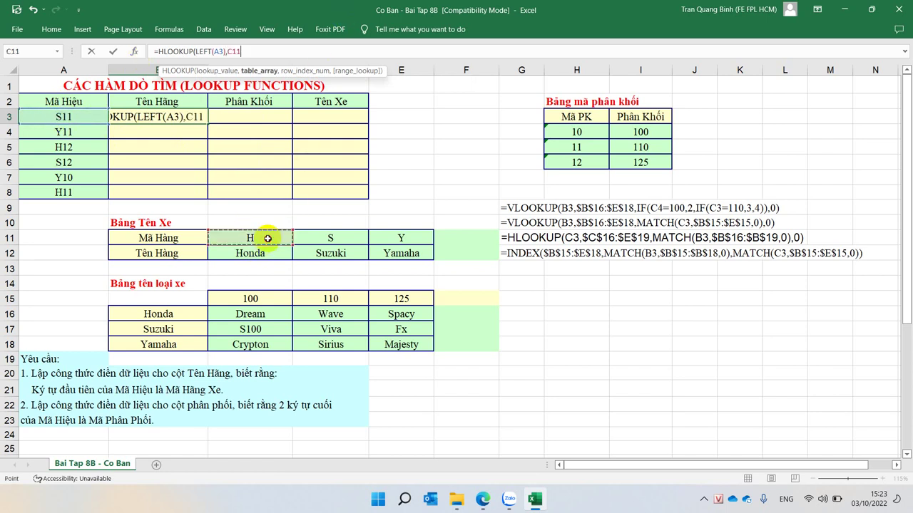
drag(267, 238, 436, 253)
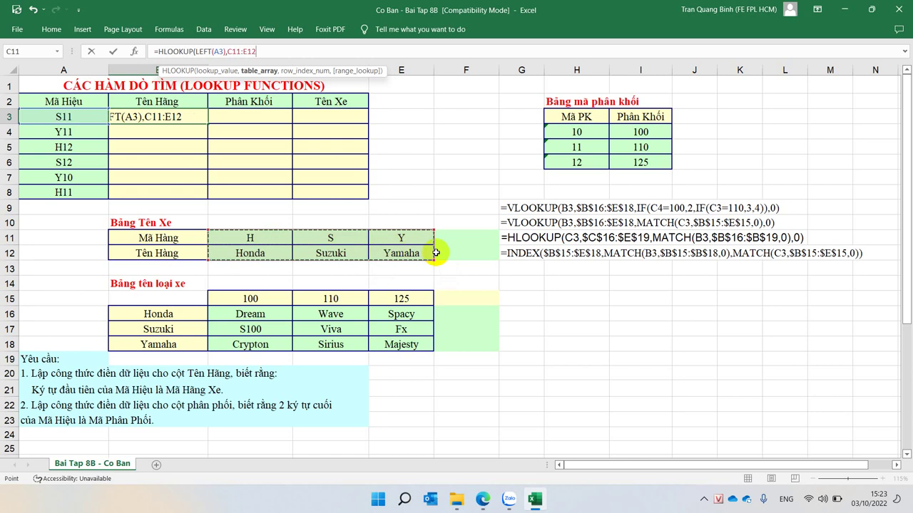
key(F4)
text($E$12,)
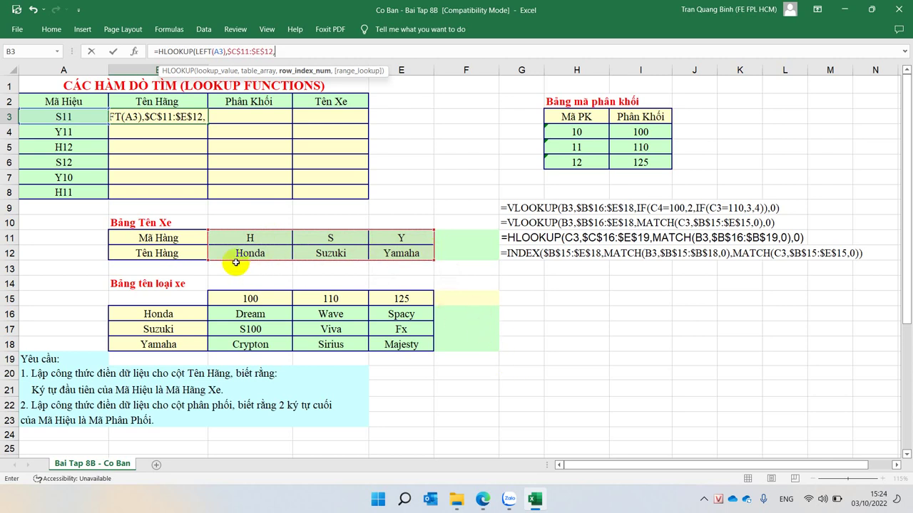
text(2)
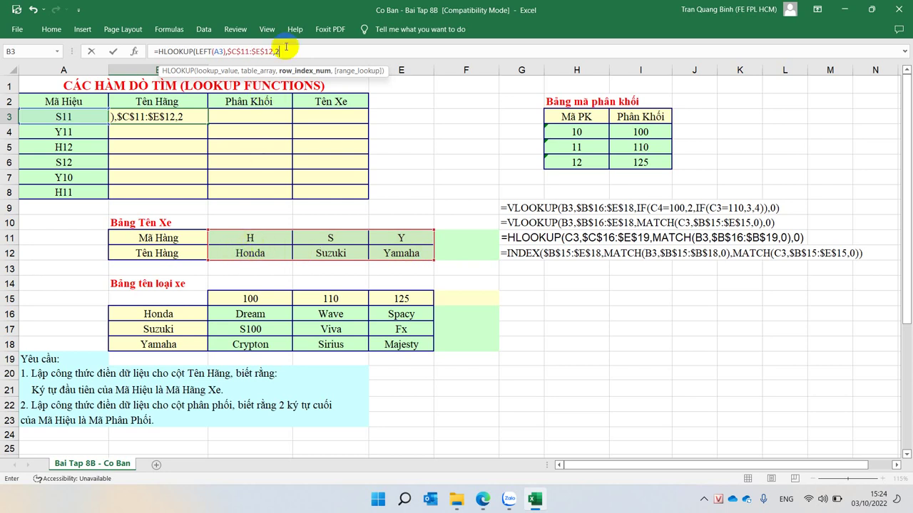
text(,0)
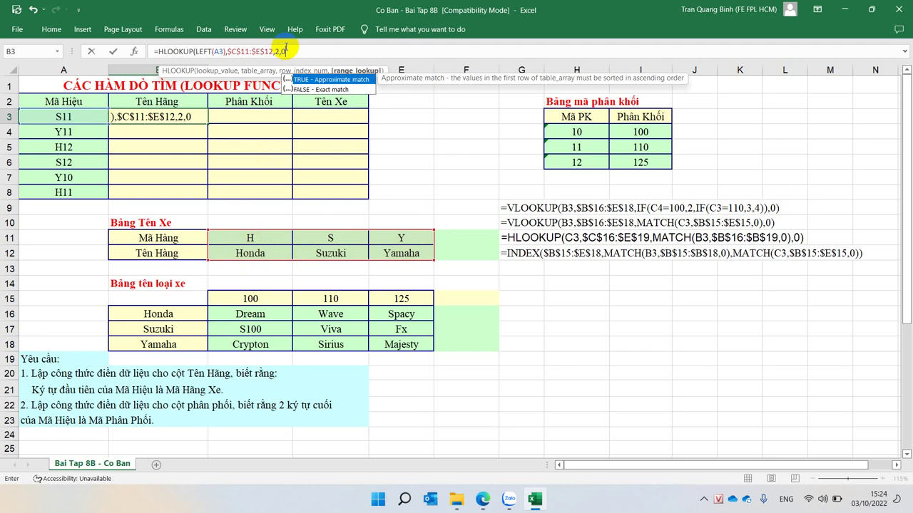
text())
key(Return)
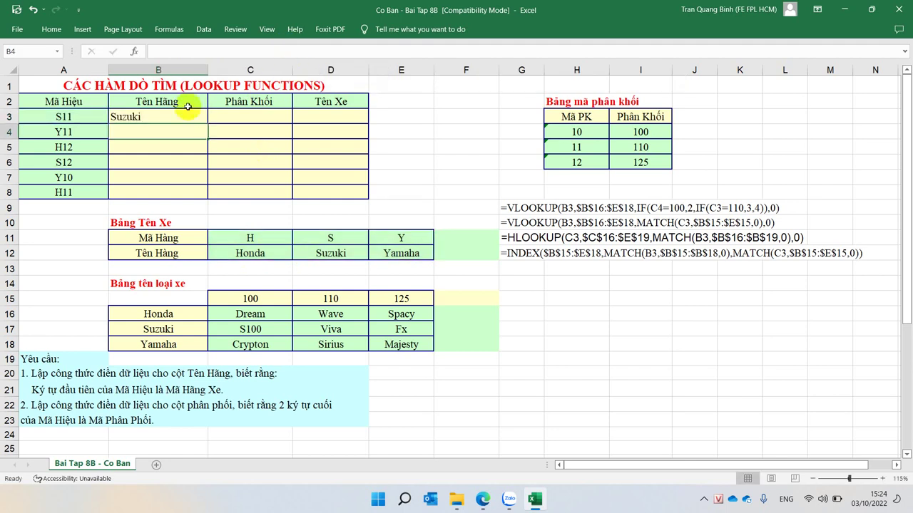
click(184, 116)
double_click(207, 124)
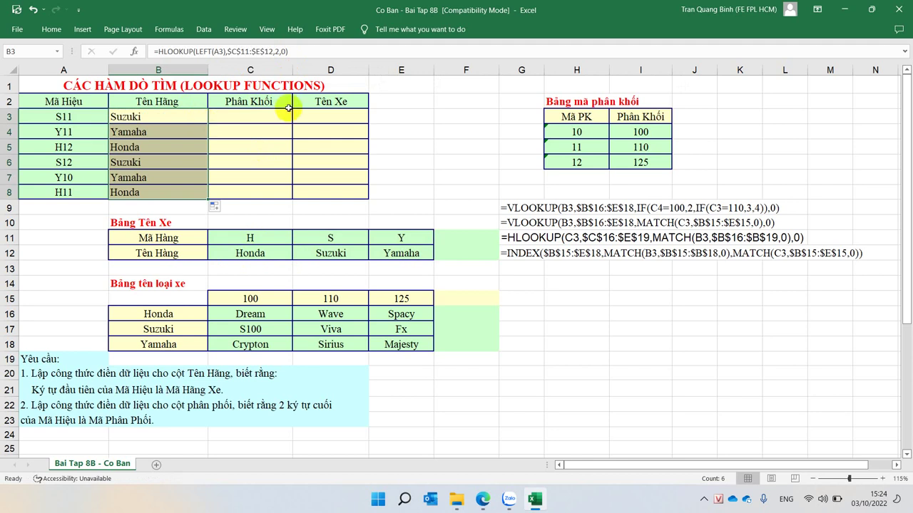
Step: Start a VLOOKUP in C3 using RIGHT(A3,2) as the lookup value
click(258, 114)
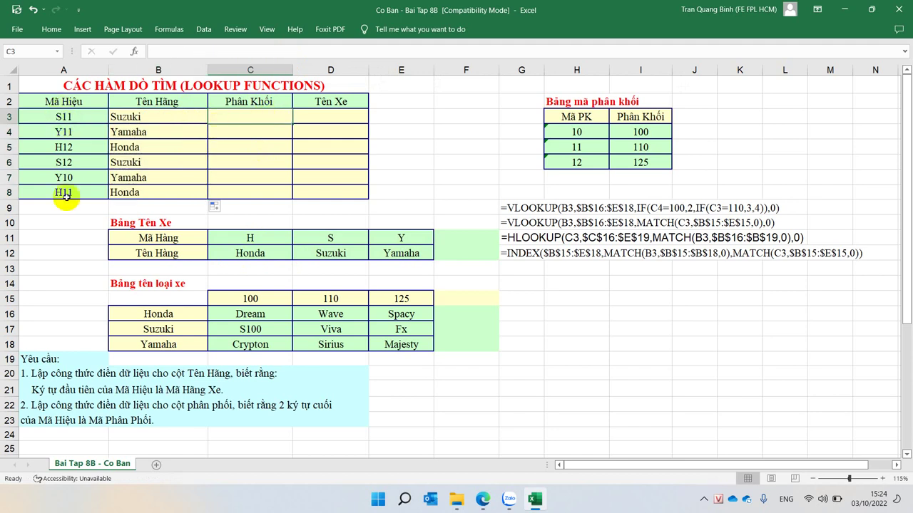
text(=)
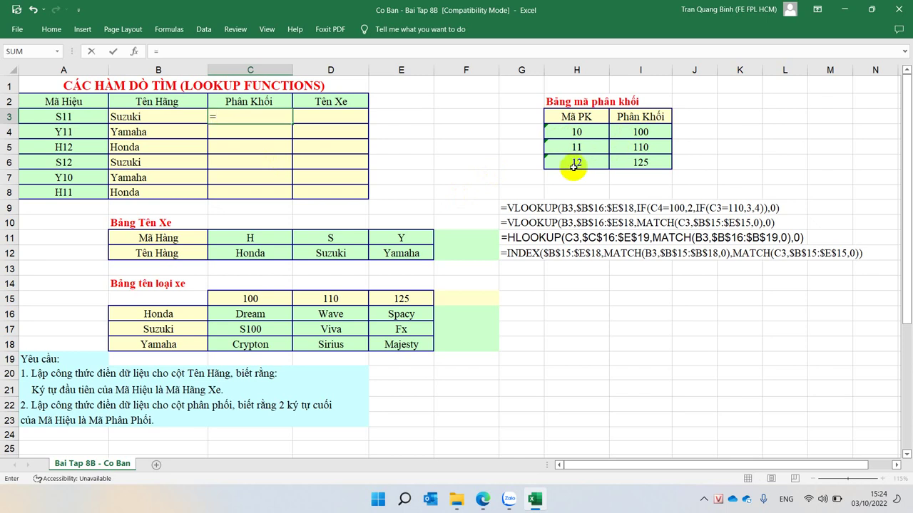
text(vl)
key(Tab)
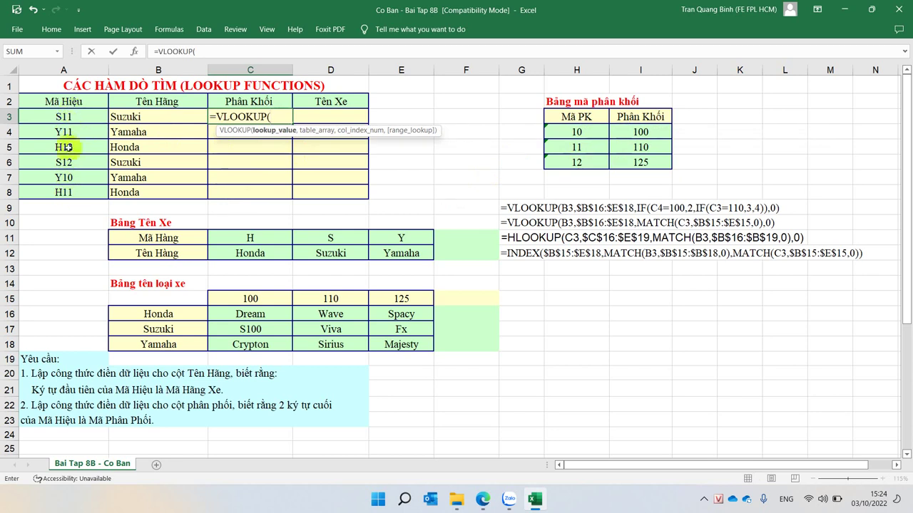
text(RIGHT)
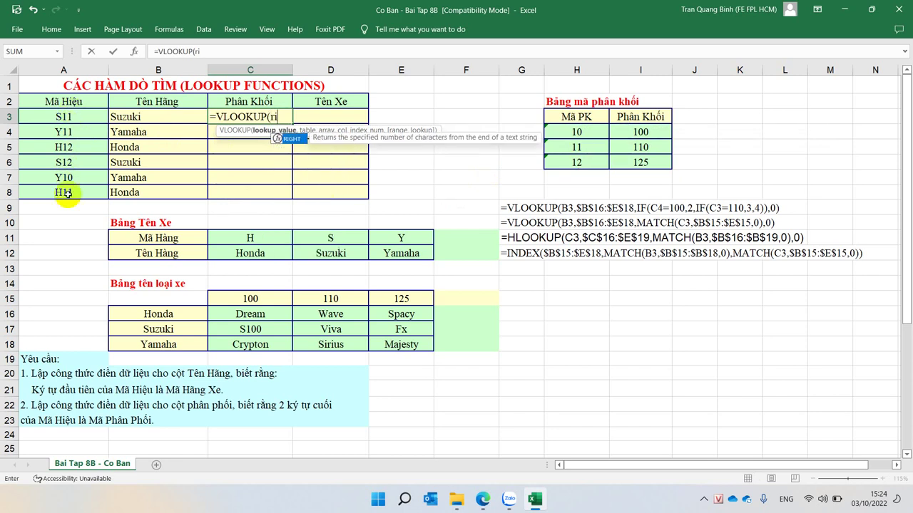
text(()
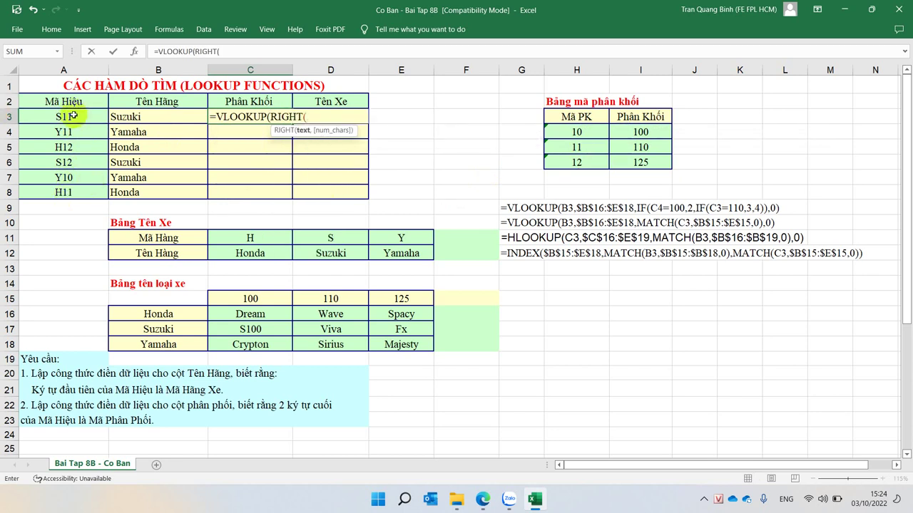
click(64, 116)
text(,2))
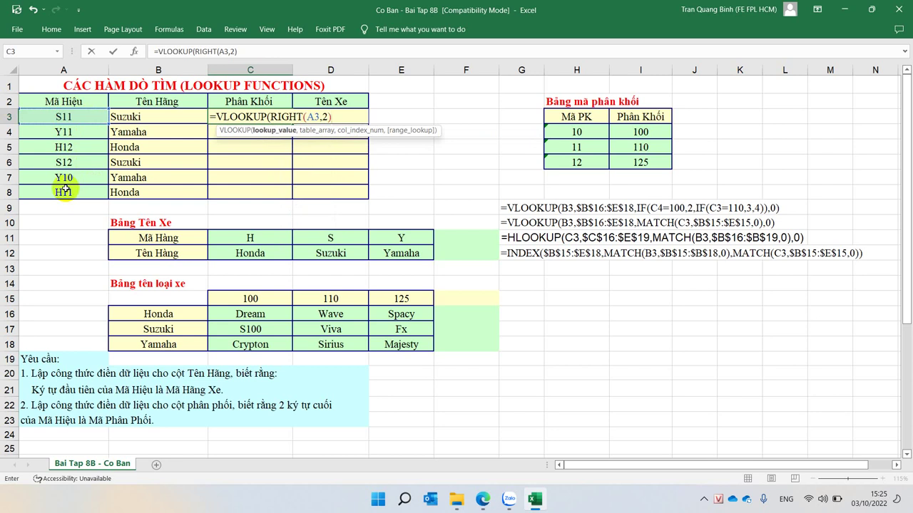
Step: Finish =VLOOKUP(RIGHT(A3,2),$H$4:$I$6,2,0), fill it to C8, and autofit column C
text(,)
drag(576, 132, 633, 162)
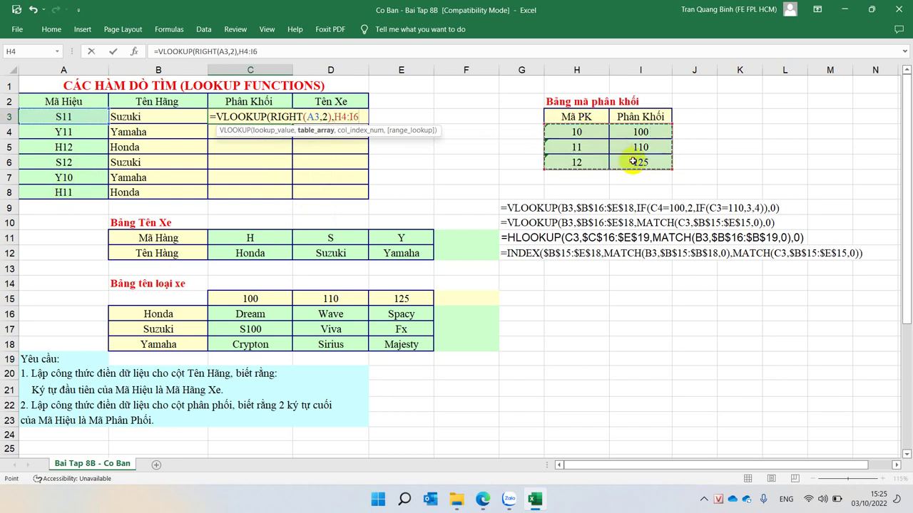
key(F4)
text($I$6,)
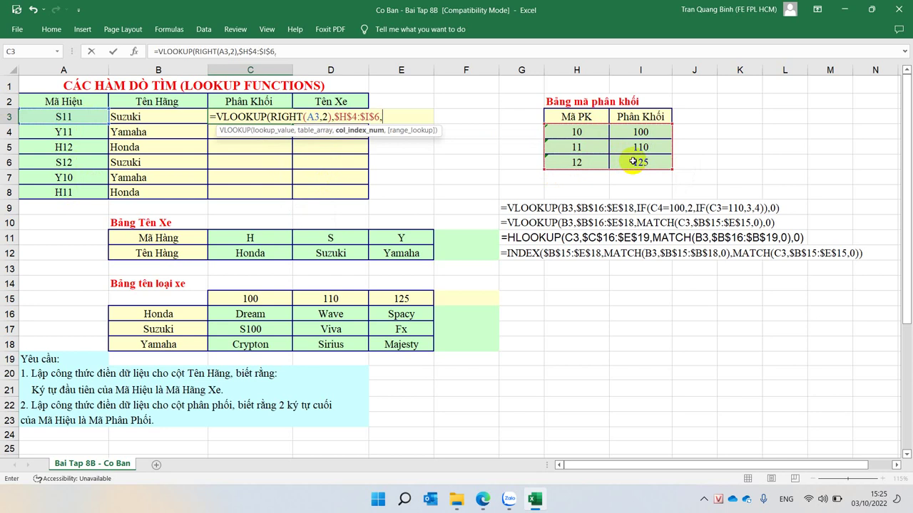
text(2)
text(,0)
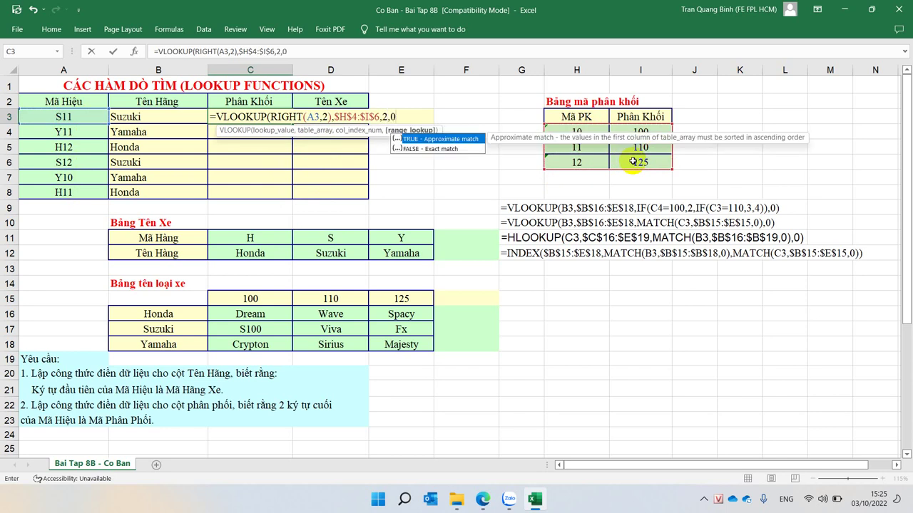
text())
key(Return)
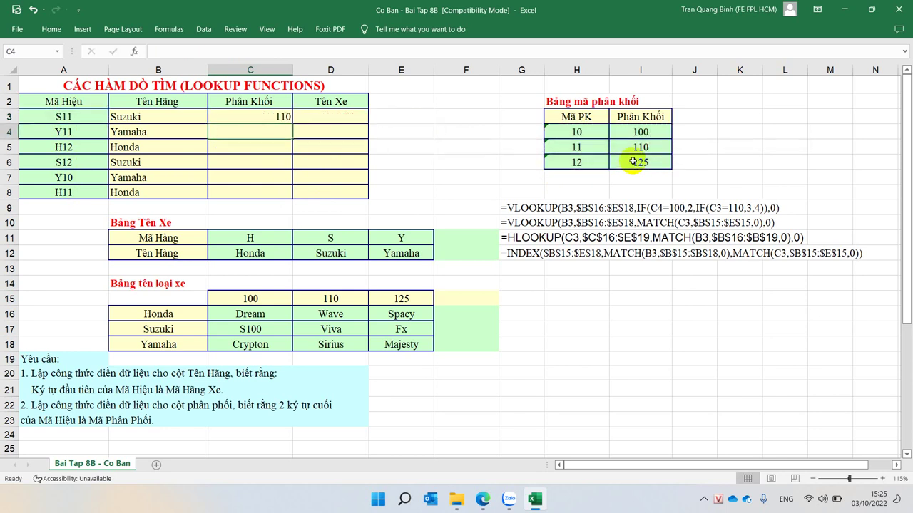
click(261, 118)
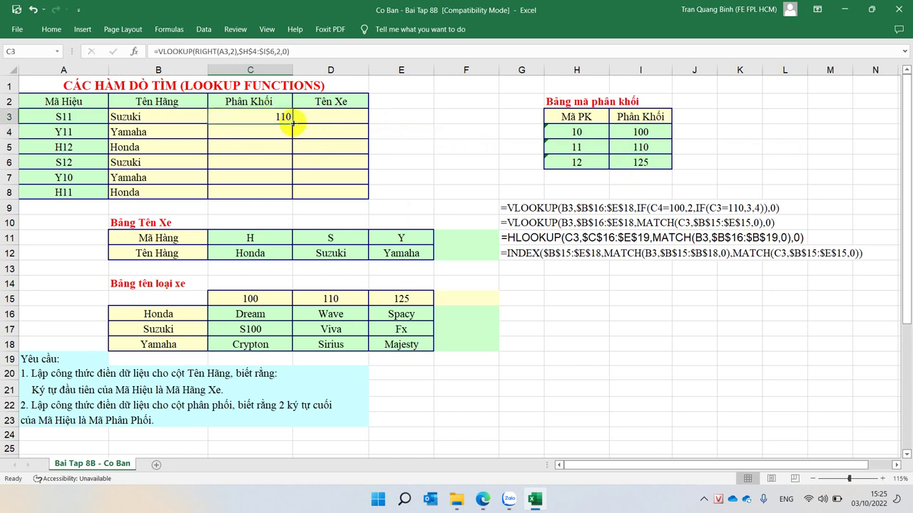
double_click(292, 123)
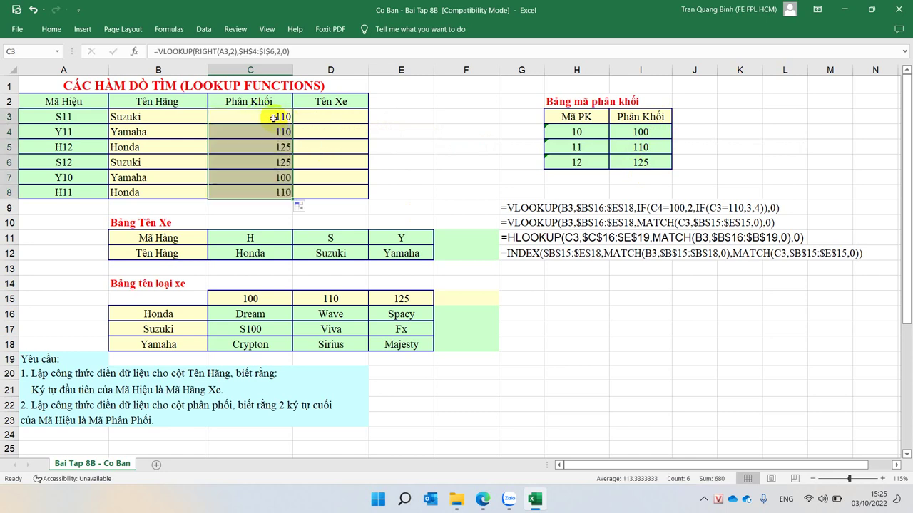
click(273, 117)
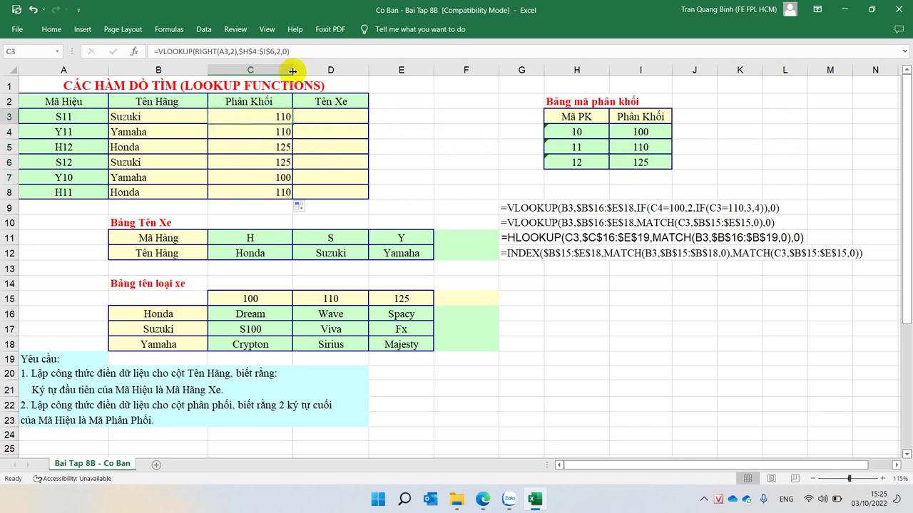
double_click(293, 71)
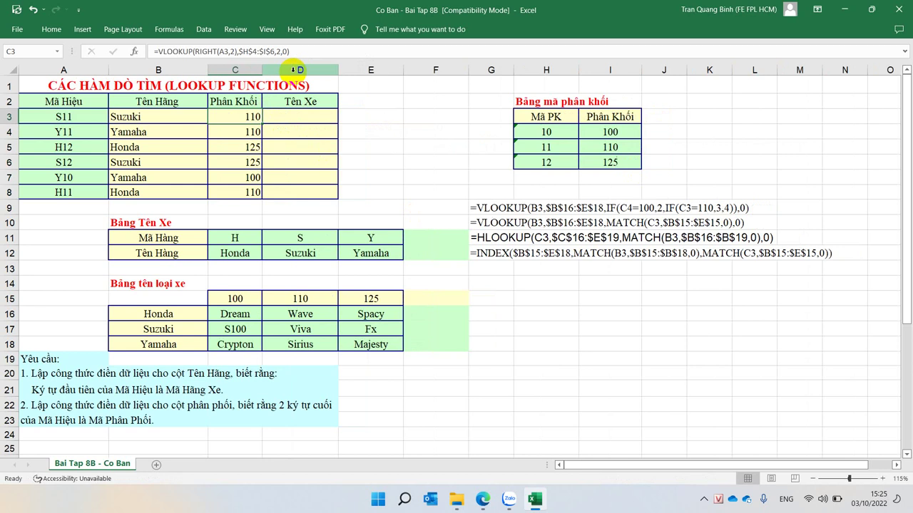
Step: Autofit column B to the brand names
double_click(208, 69)
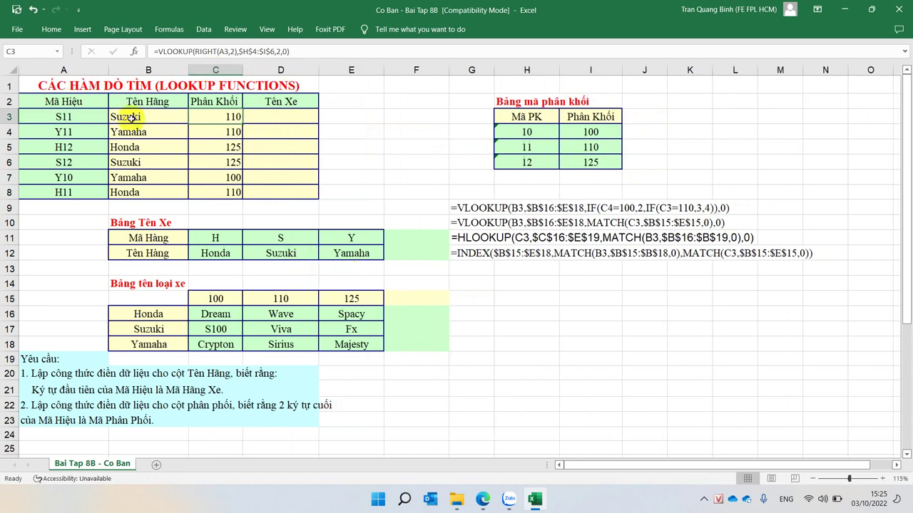
click(132, 117)
click(220, 118)
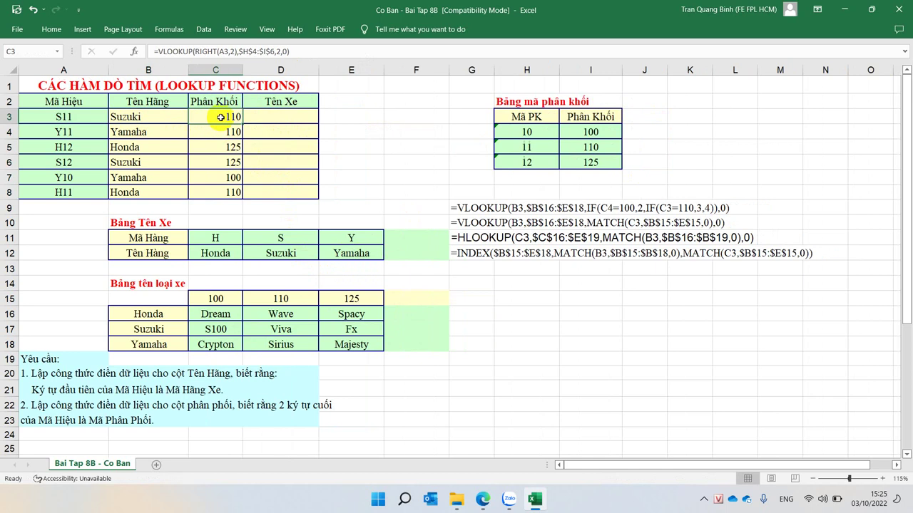
Step: Review the model table C16:E18, noting Viva for Suzuki and Sirius for Yamaha
click(150, 329)
click(281, 311)
click(274, 326)
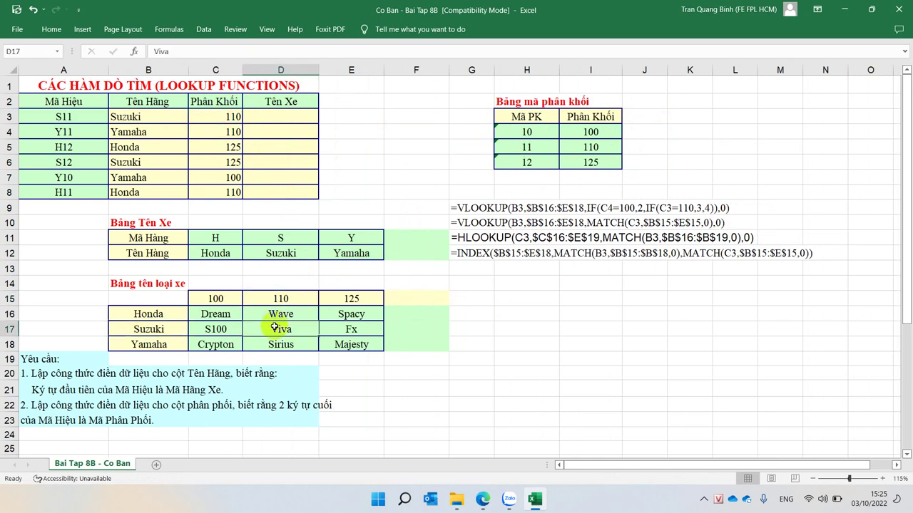
click(147, 134)
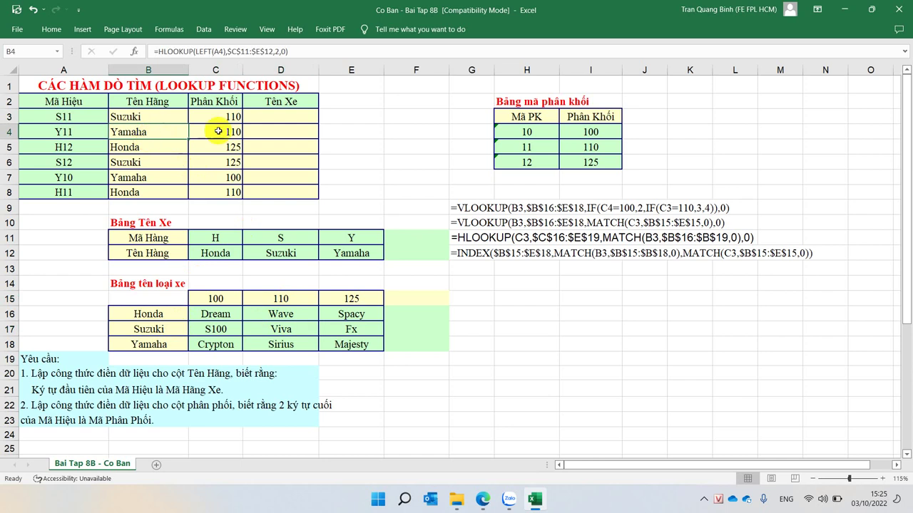
click(232, 131)
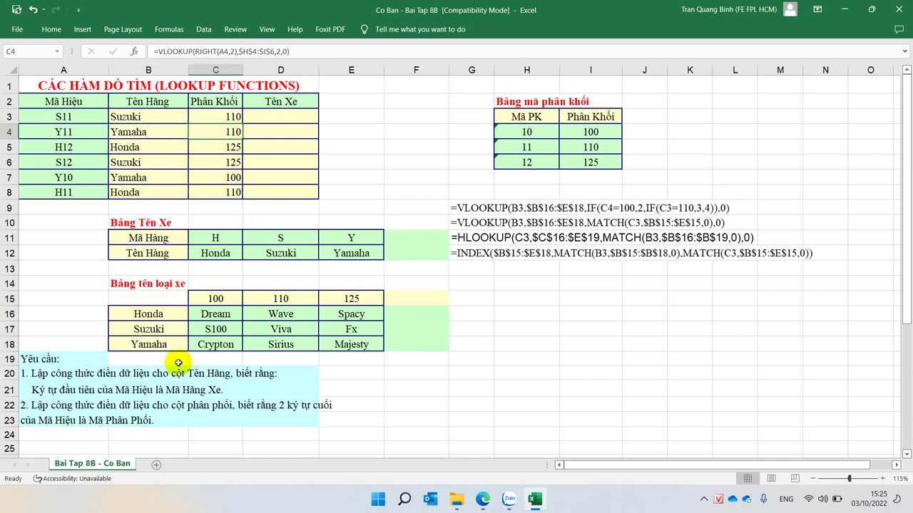
click(152, 342)
click(282, 344)
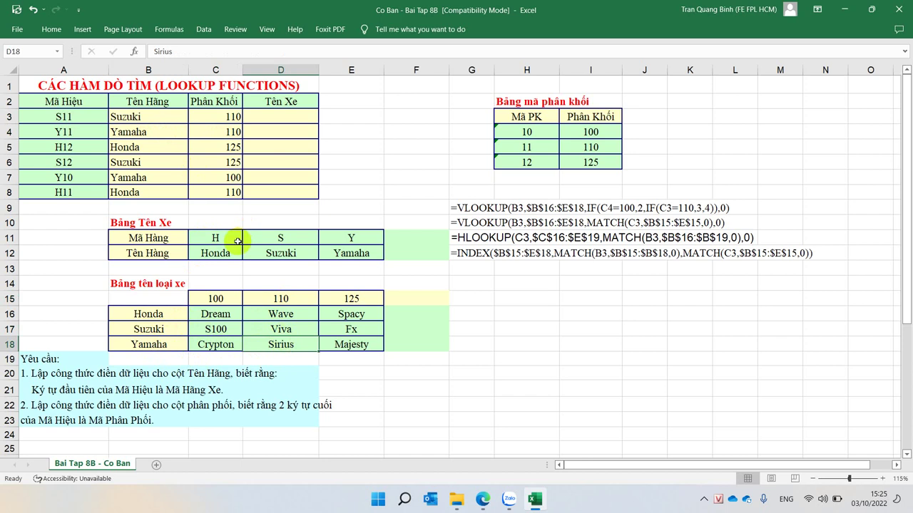
drag(217, 314, 349, 343)
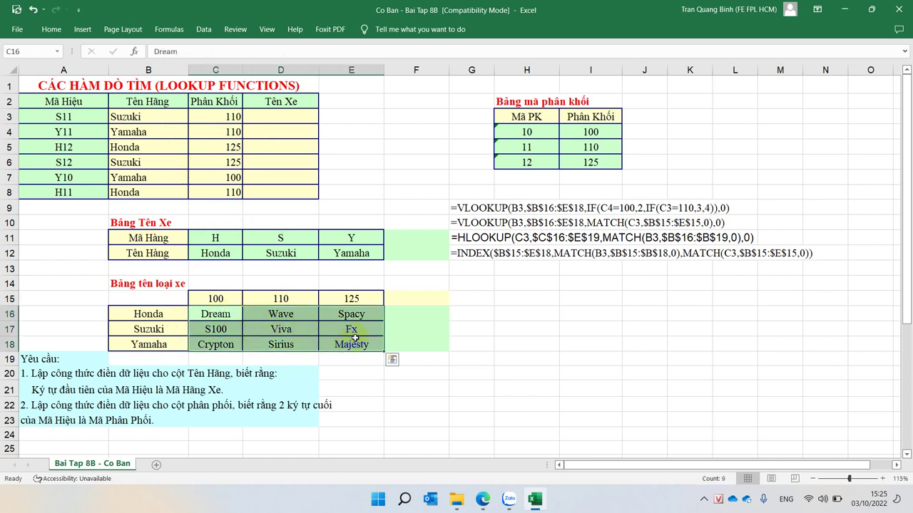
click(272, 115)
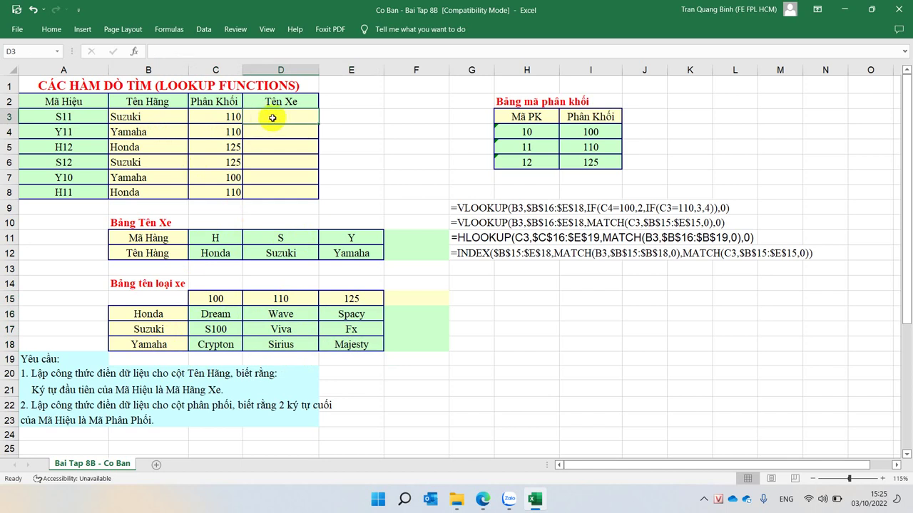
click(531, 299)
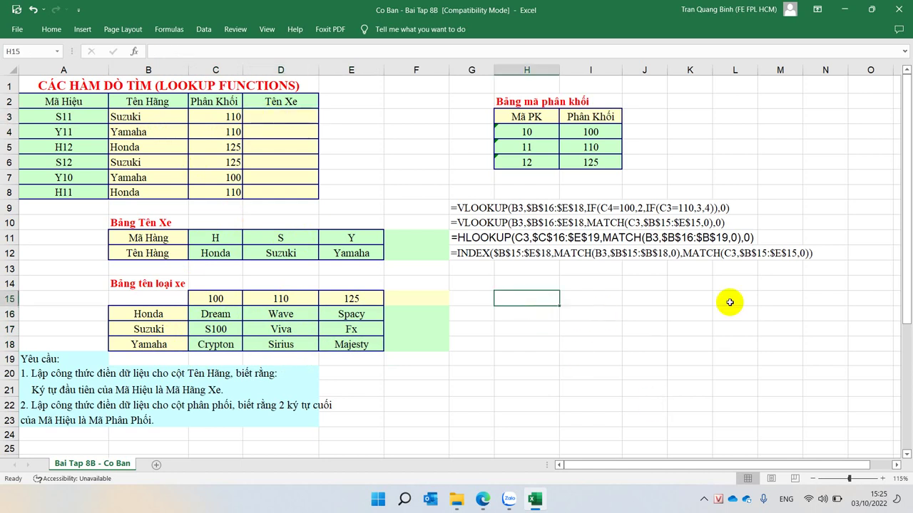
text(=in)
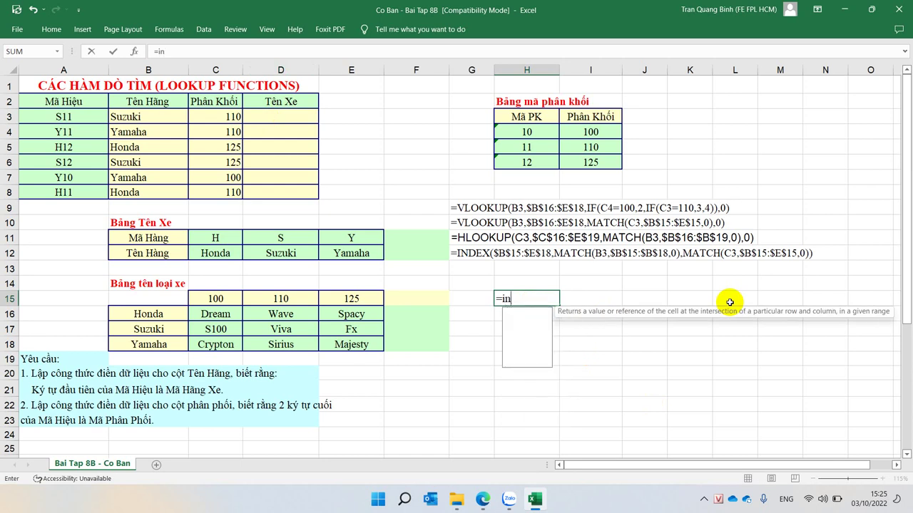
text(dex)
key(Tab)
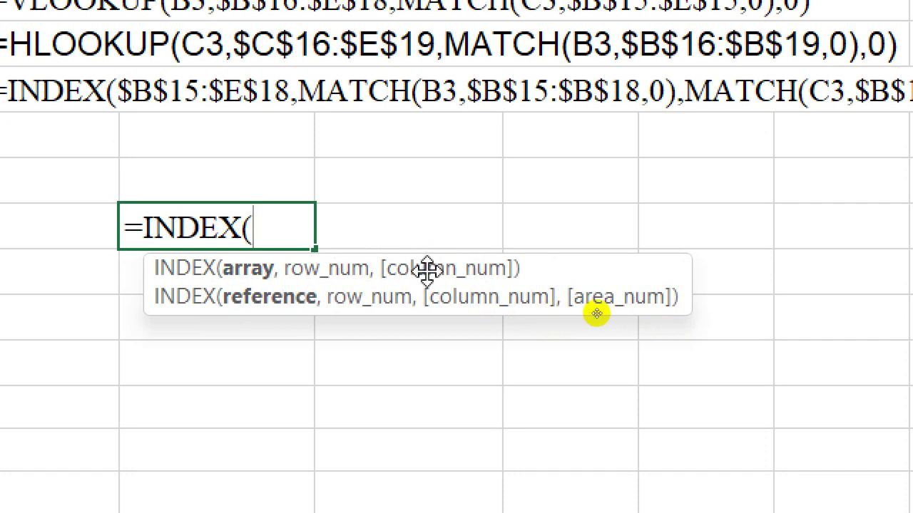
key(Escape)
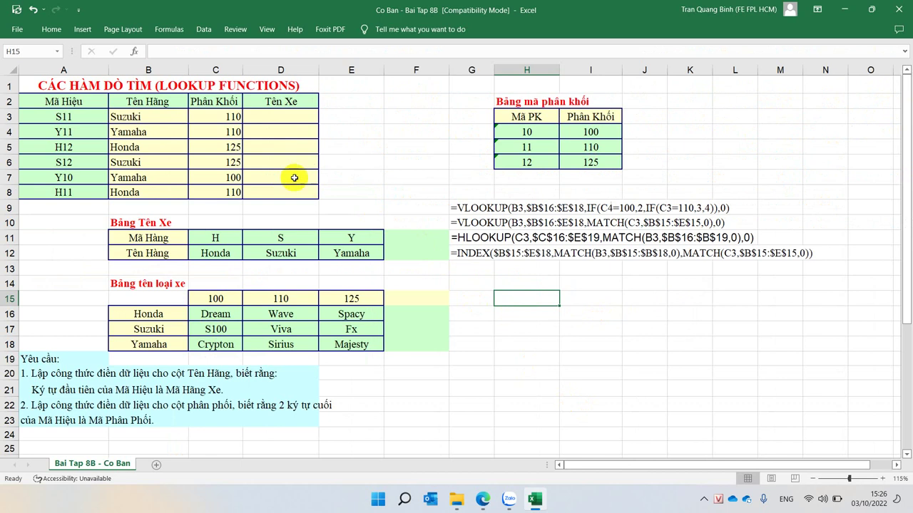
click(273, 116)
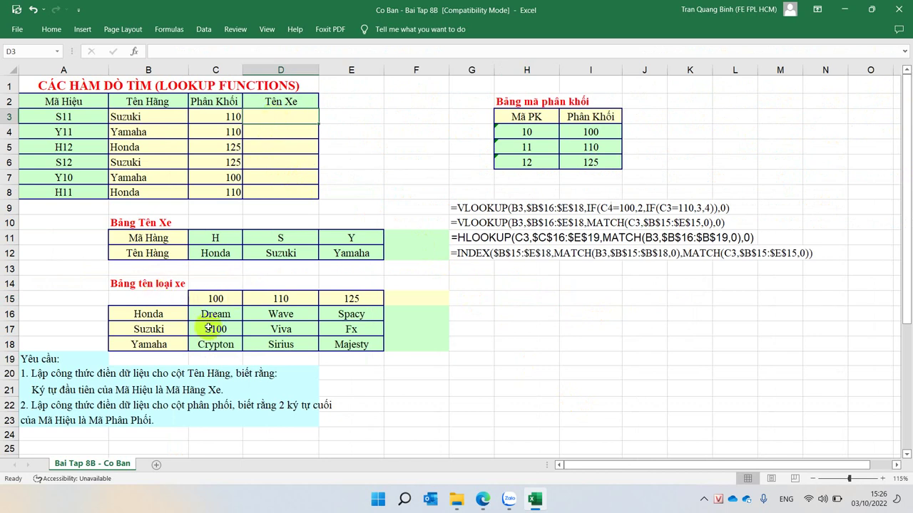
drag(159, 300, 349, 346)
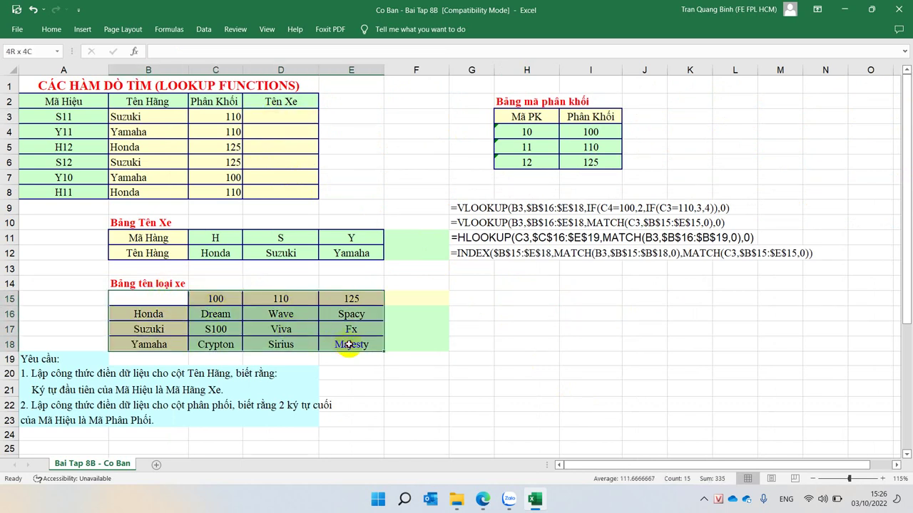
drag(221, 314, 336, 345)
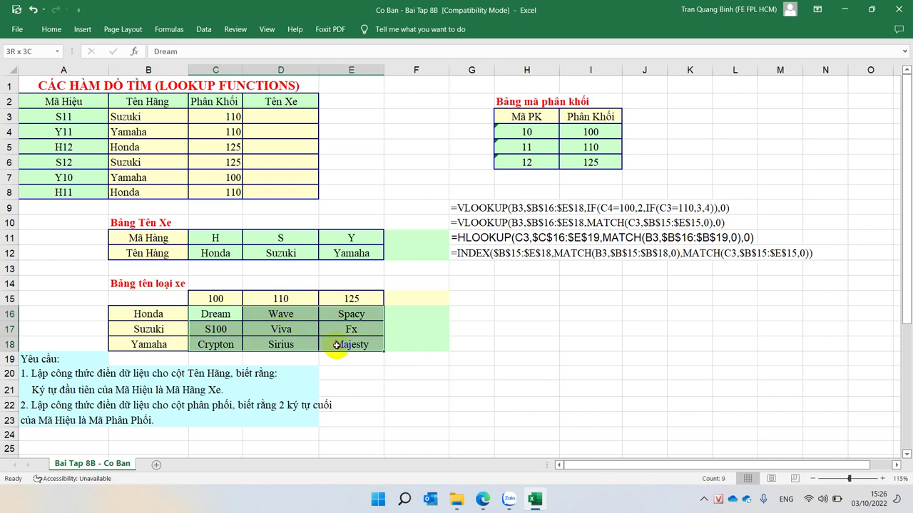
click(273, 116)
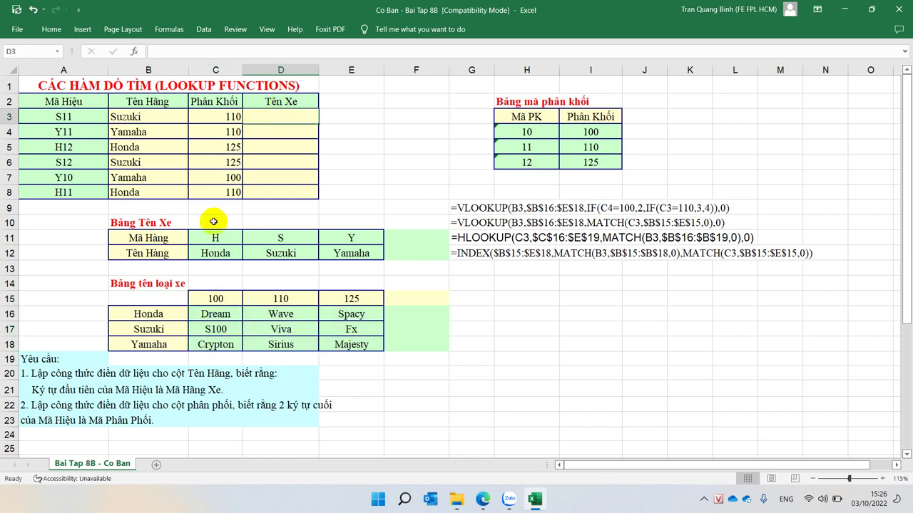
drag(155, 300, 334, 347)
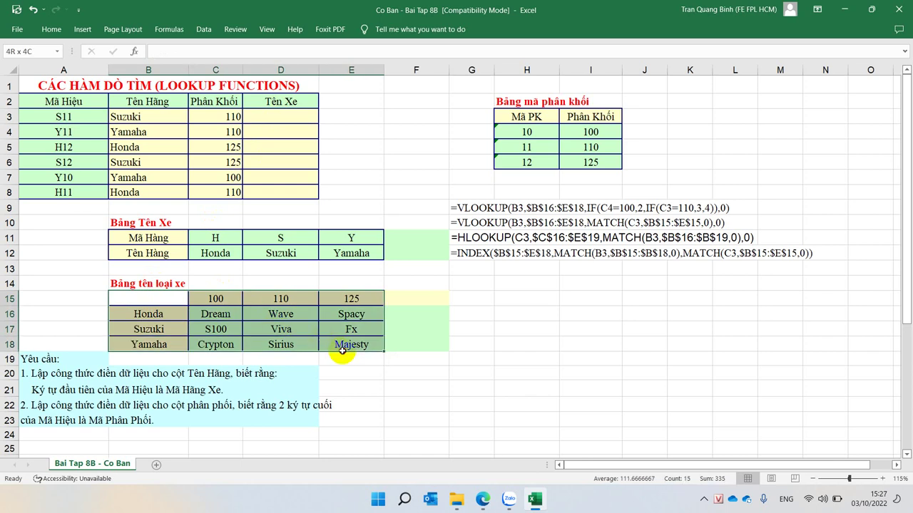
click(258, 117)
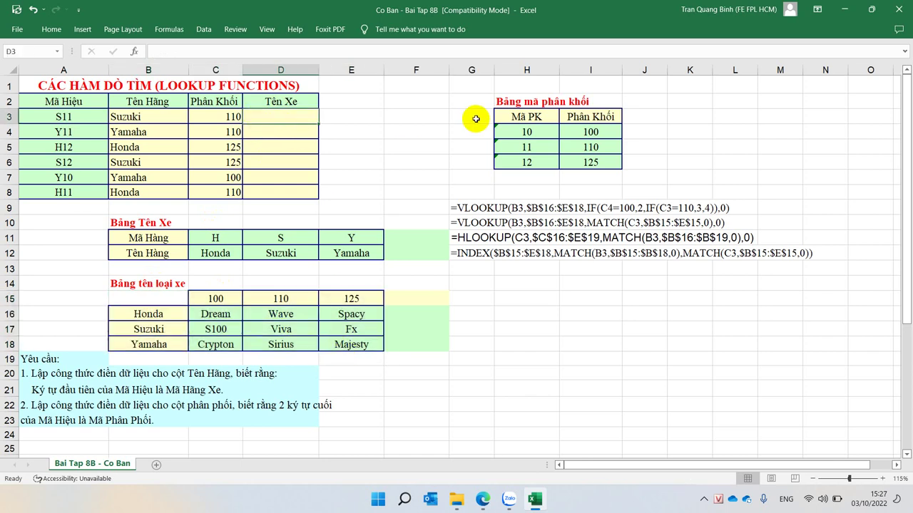
drag(132, 298, 361, 345)
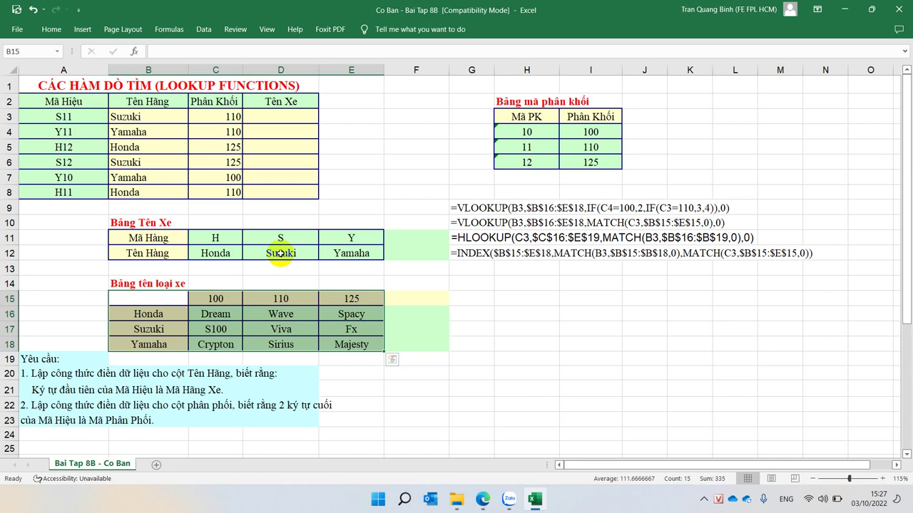
click(266, 115)
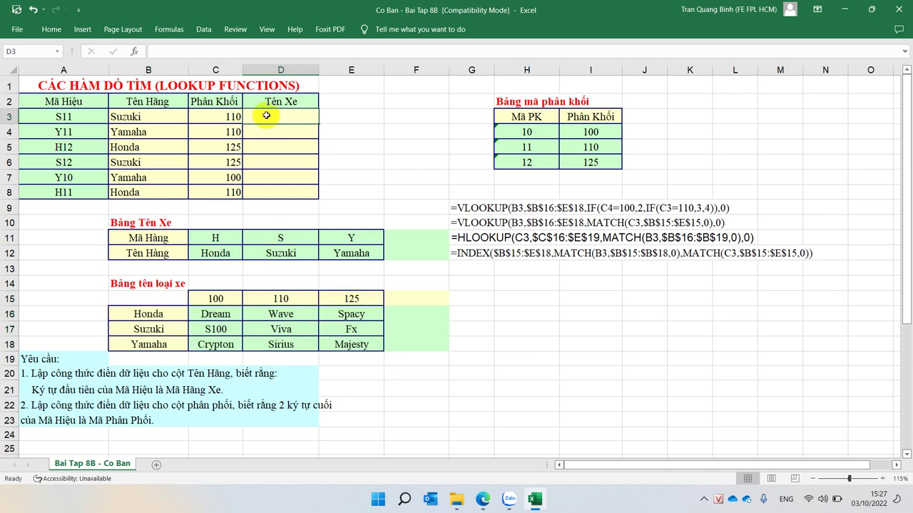
Step: Enter =INDEX($B$15:$E$18,3,3) in D3 so it returns Viva
text(=)
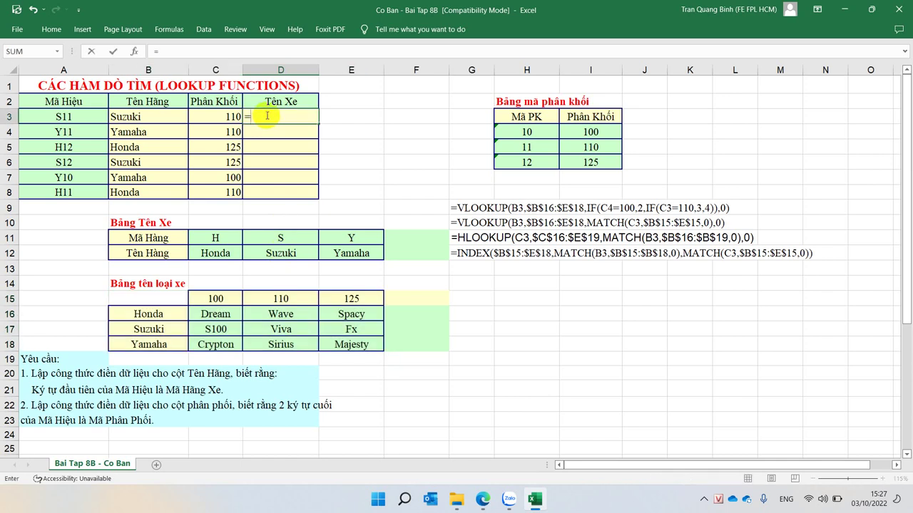
text(IN)
key(Tab)
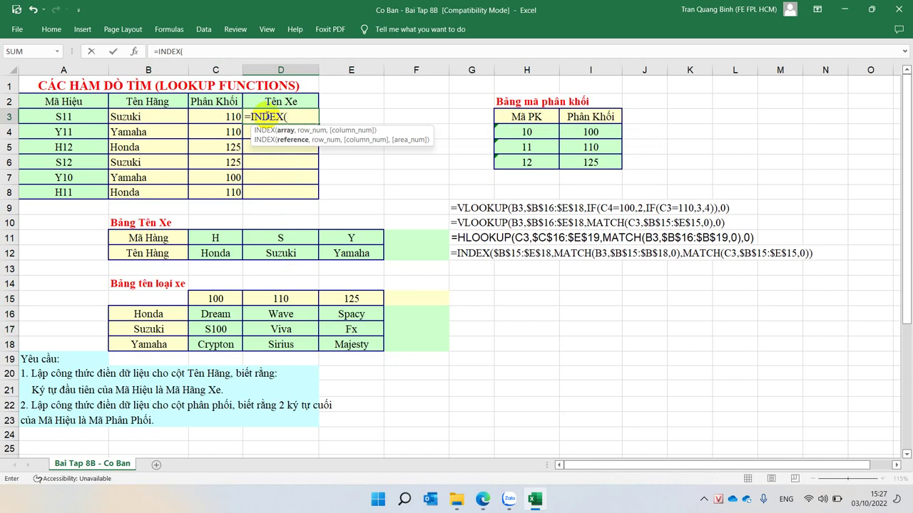
drag(128, 300, 342, 340)
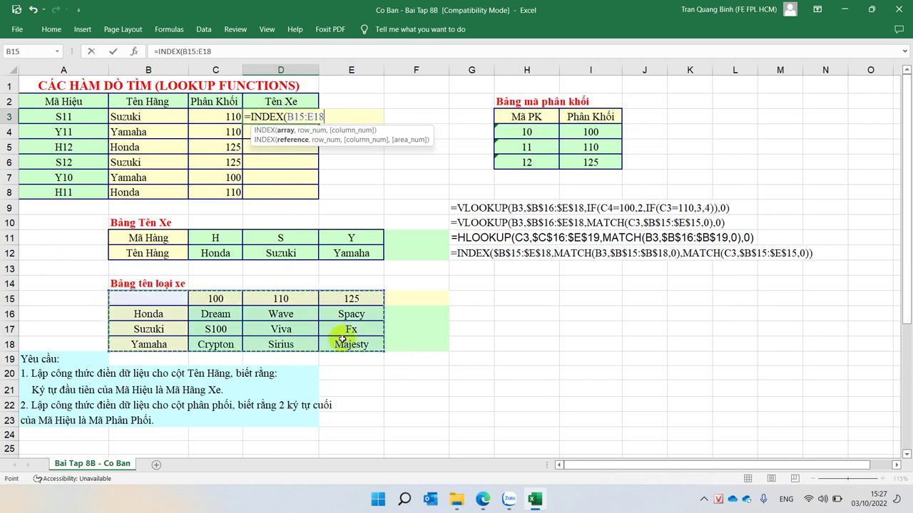
key(F4)
text($E$18,)
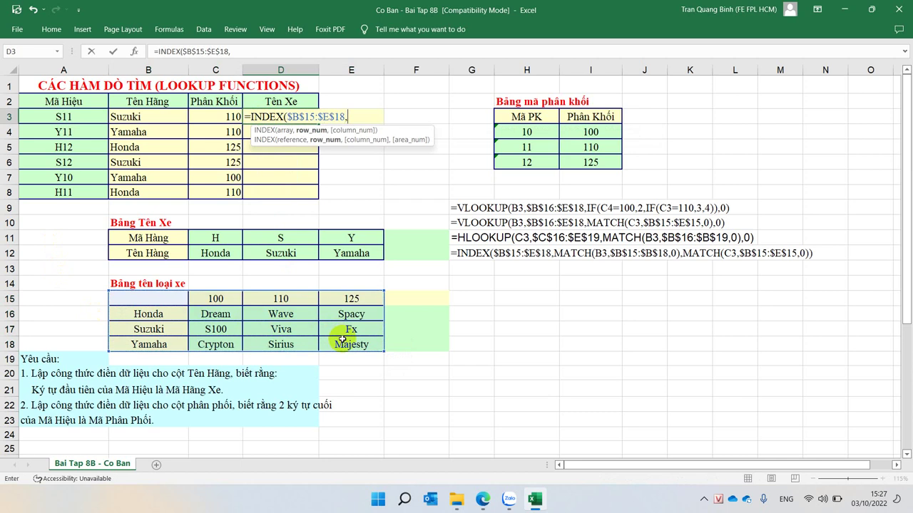
text(3,3)
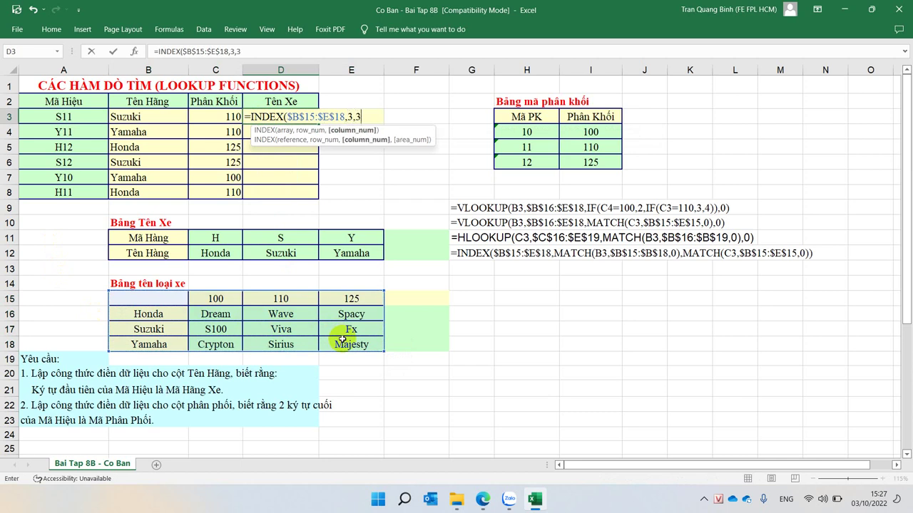
text())
key(Return)
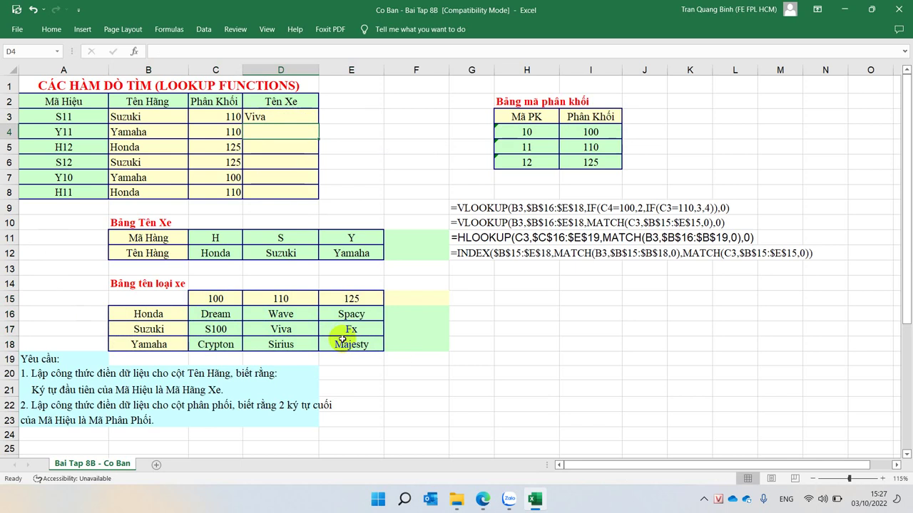
Step: Change D4's INDEX row number from 3 to 4 so it shows Sirius
click(265, 130)
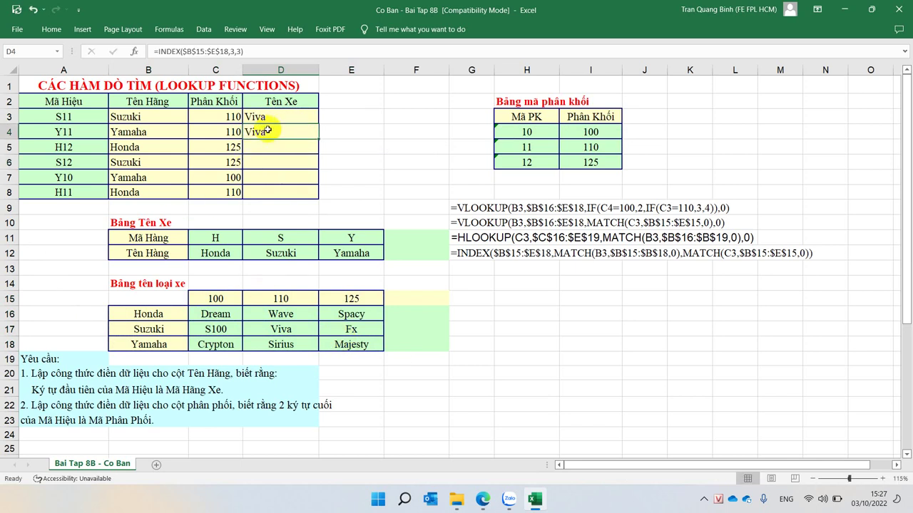
double_click(266, 130)
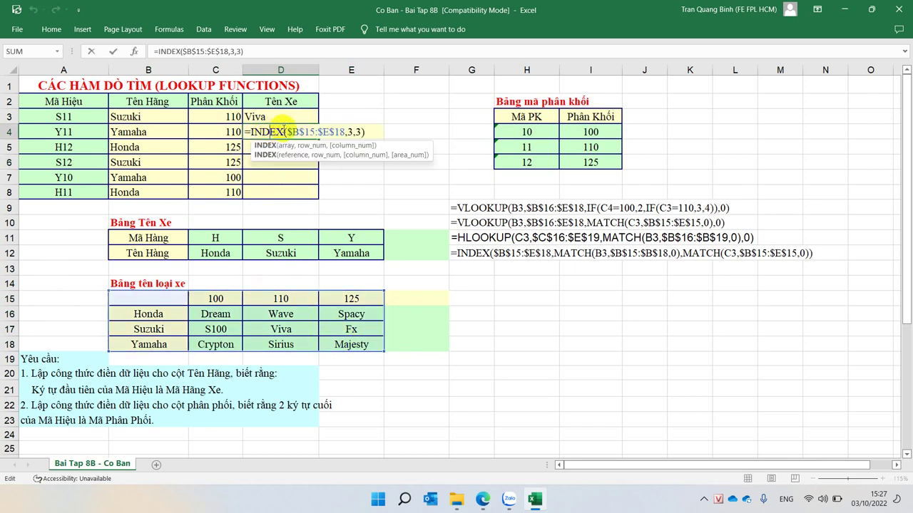
click(351, 131)
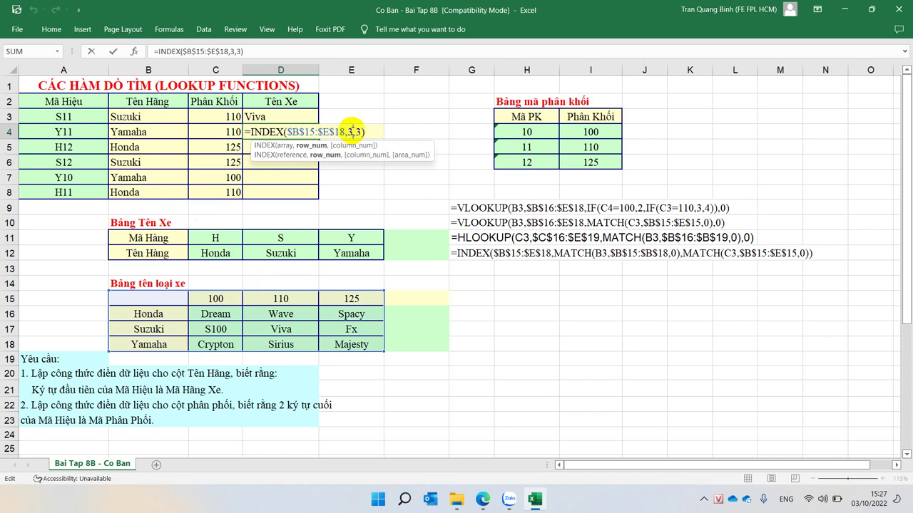
key(BackSpace)
text(4)
key(Return)
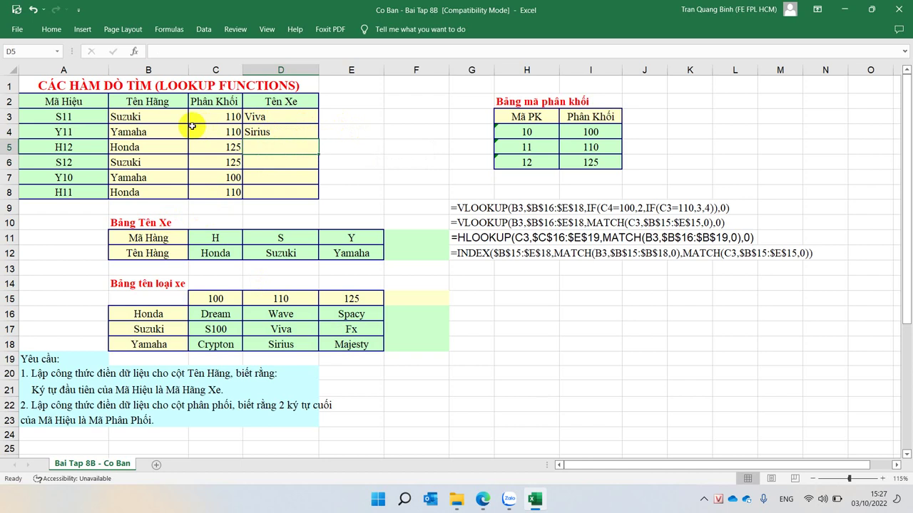
Step: Recheck D4's formula without changes and return to D3
click(292, 130)
double_click(291, 129)
key(Escape)
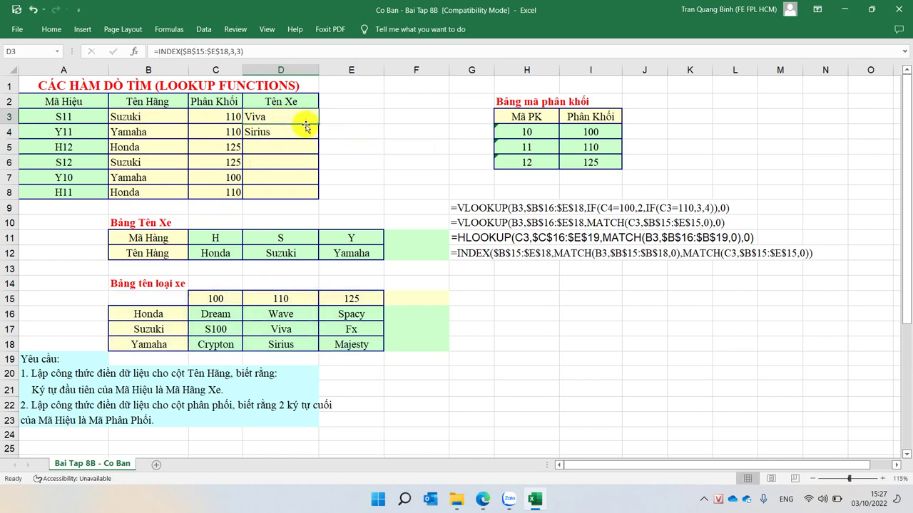
click(293, 116)
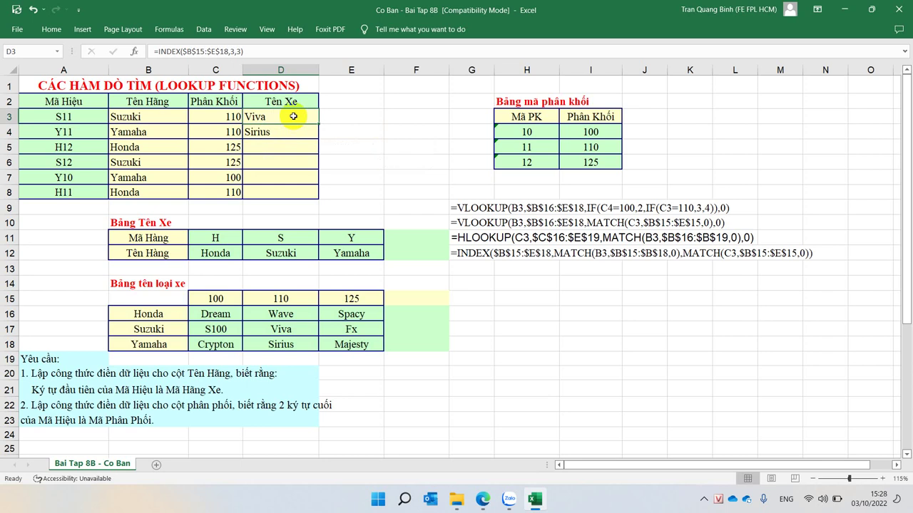
Step: Inspect D3's formula, the brand list B15:B18, and the HLOOKUP in B5
double_click(293, 116)
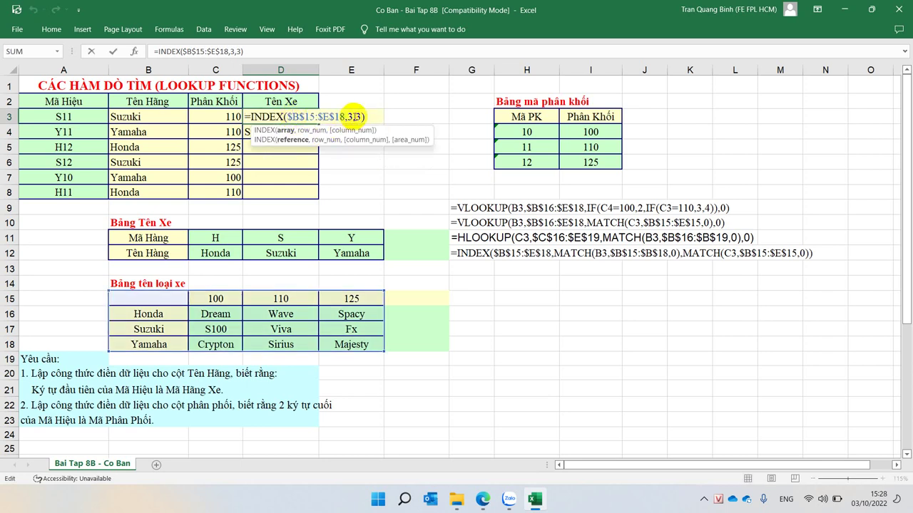
click(350, 116)
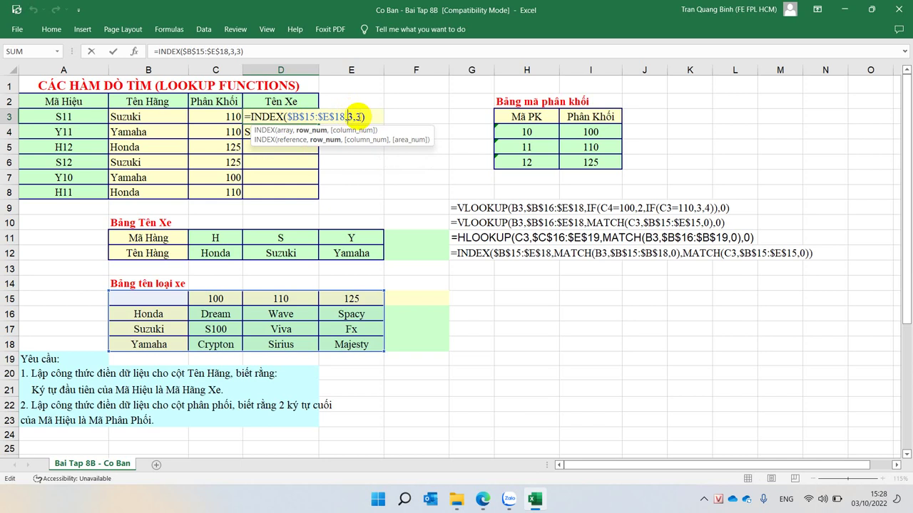
key(Return)
click(151, 330)
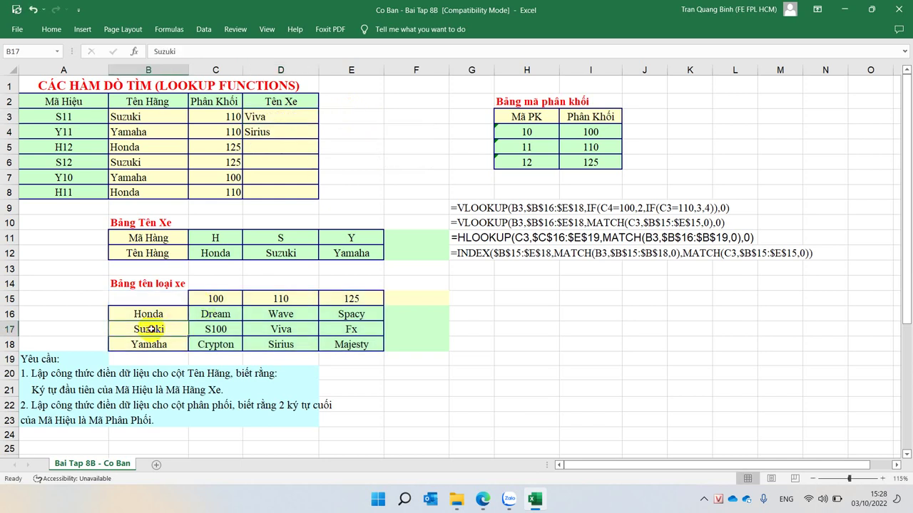
click(125, 312)
click(129, 328)
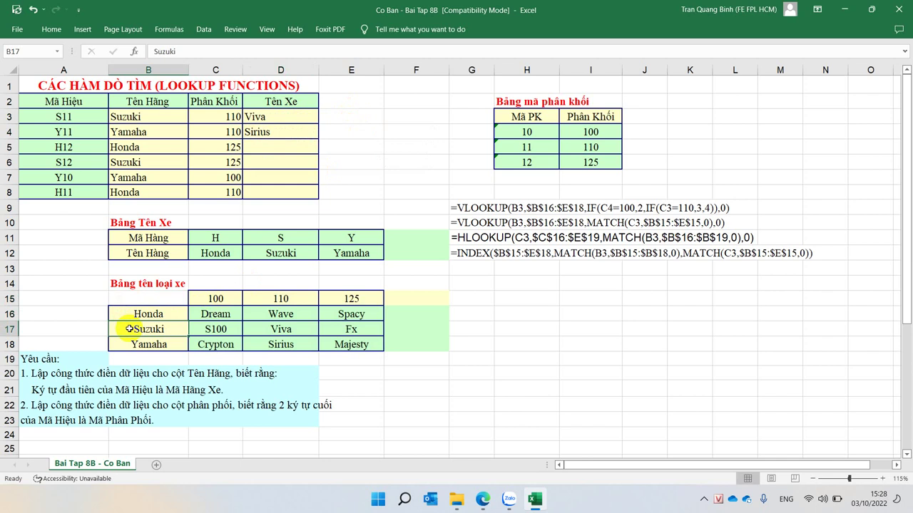
click(140, 132)
click(130, 299)
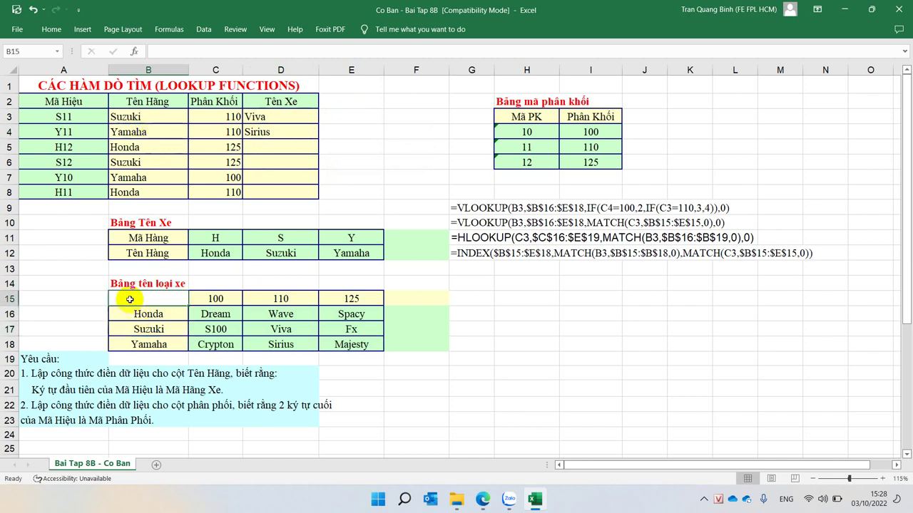
click(125, 314)
click(122, 329)
click(121, 345)
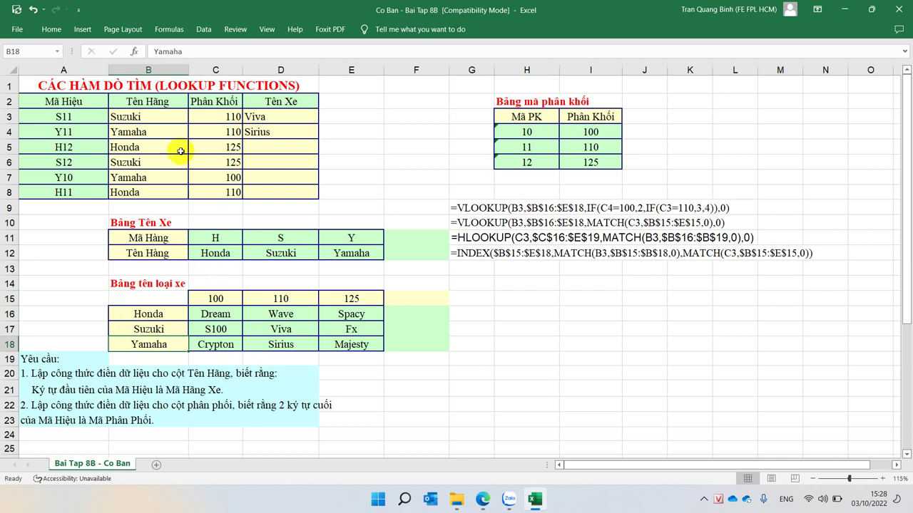
click(127, 148)
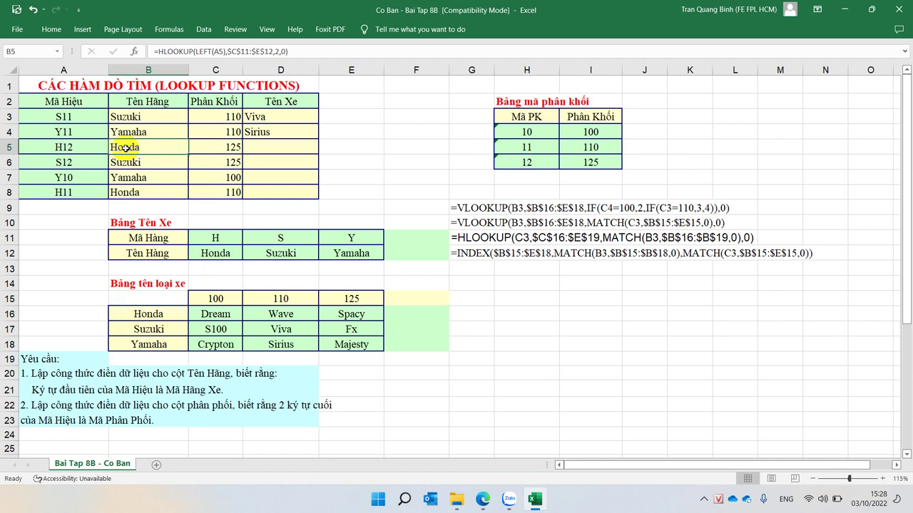
Step: Replace D3's fixed row number 3 with MATCH(B3,$B$15:$B$18,0)
double_click(300, 117)
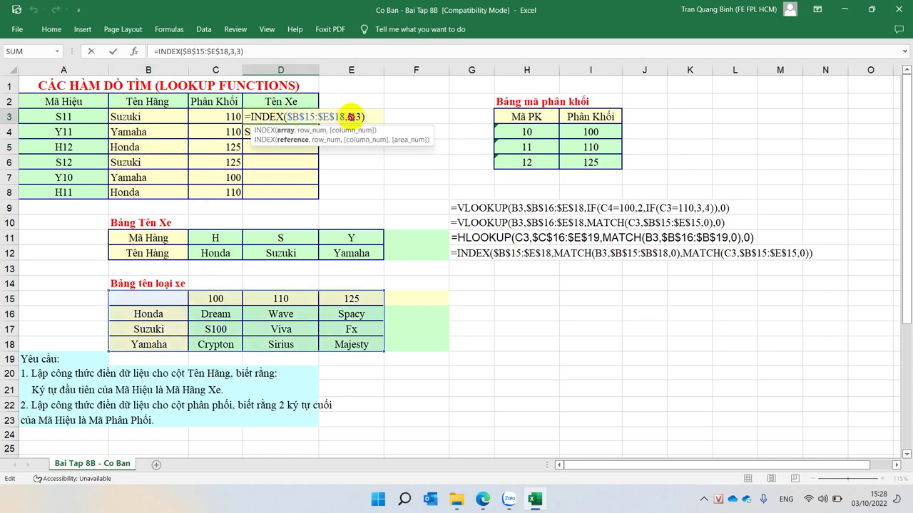
double_click(351, 116)
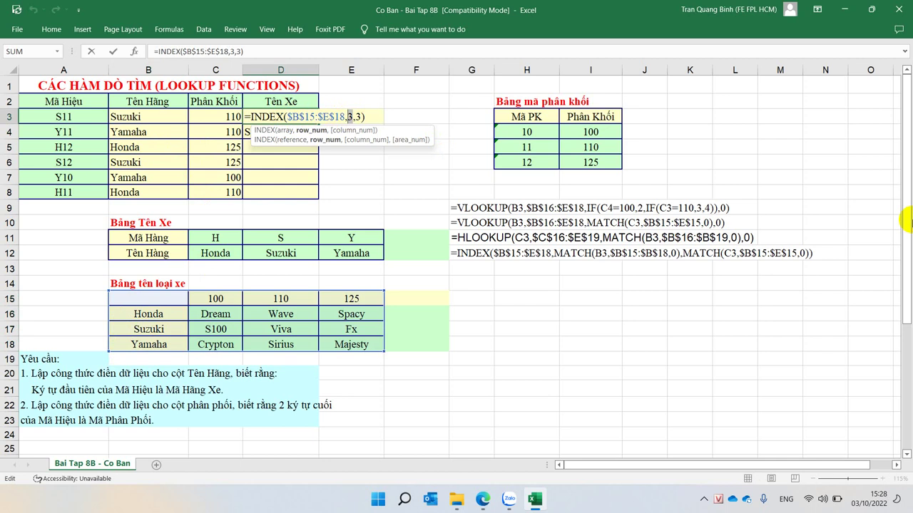
text(ma)
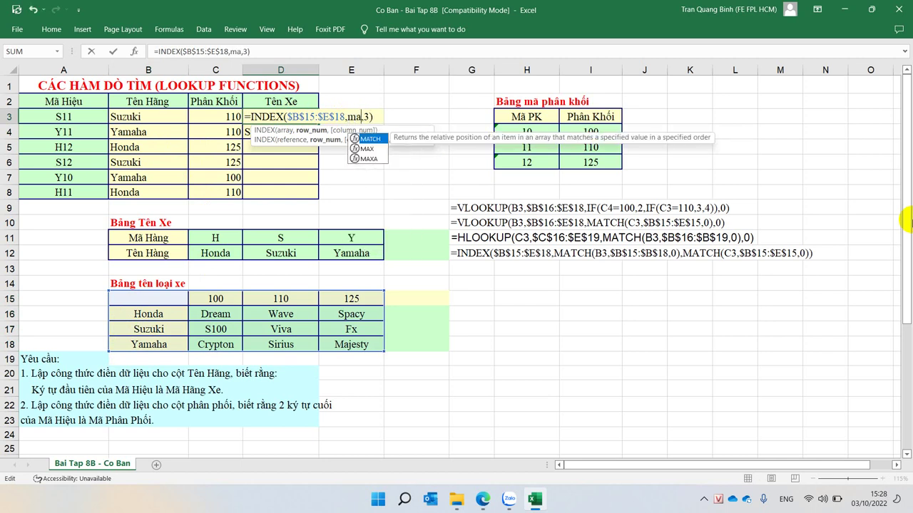
text(tch)
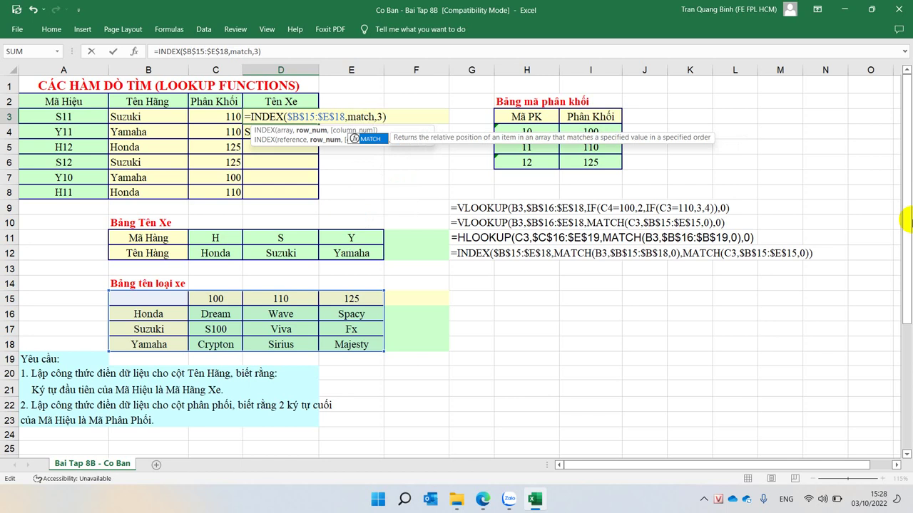
key(Tab)
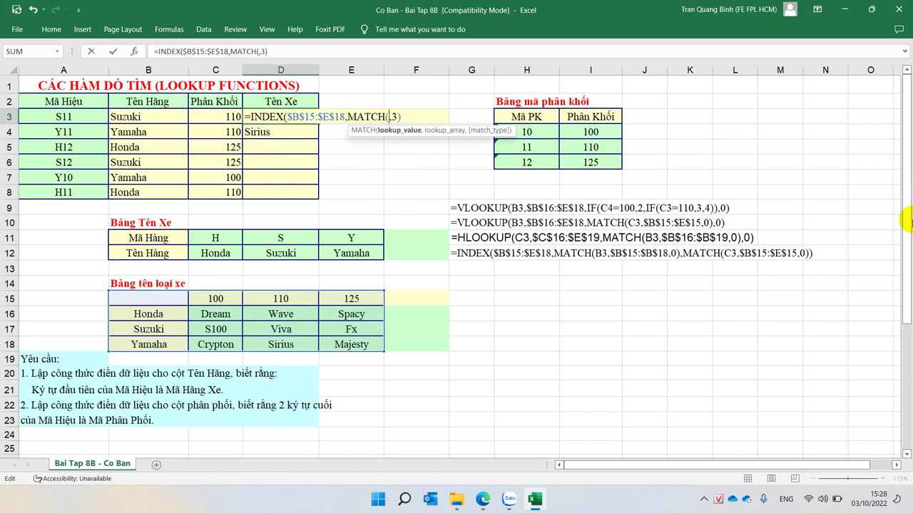
click(146, 114)
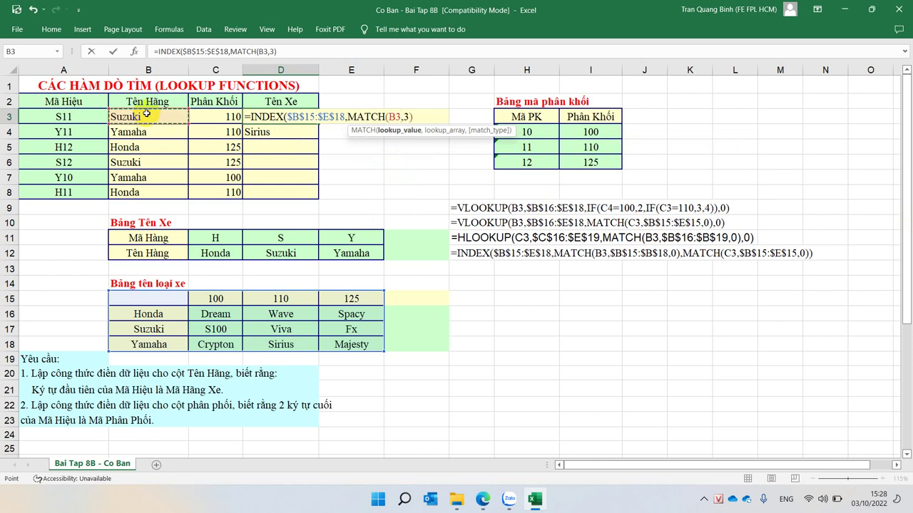
text(,)
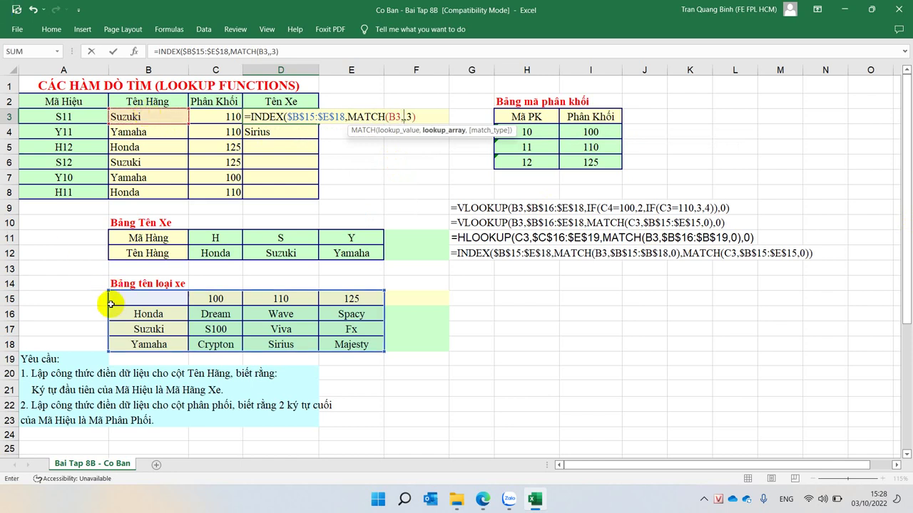
drag(120, 296, 130, 345)
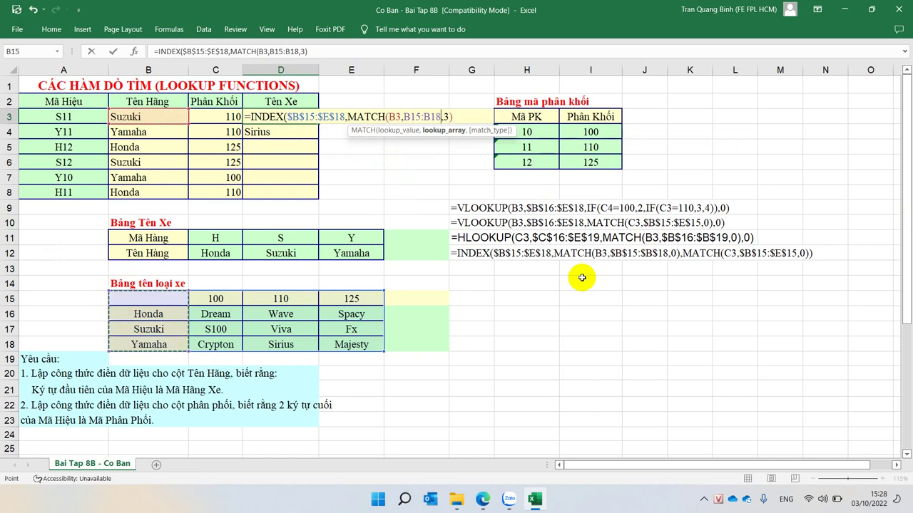
key(F4)
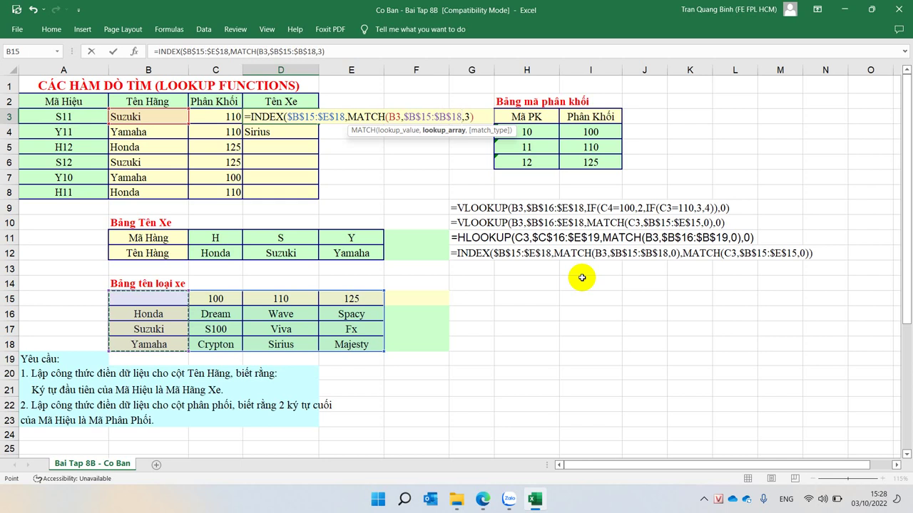
text(0,)
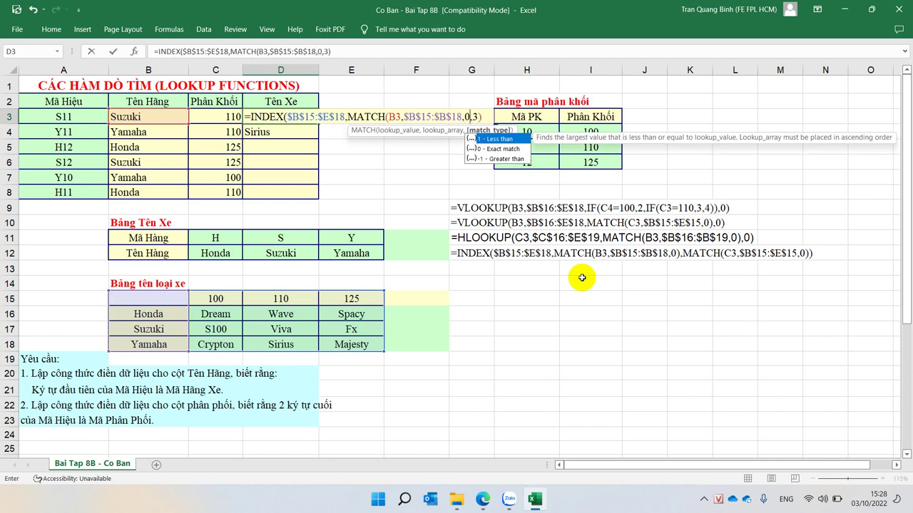
text(0))
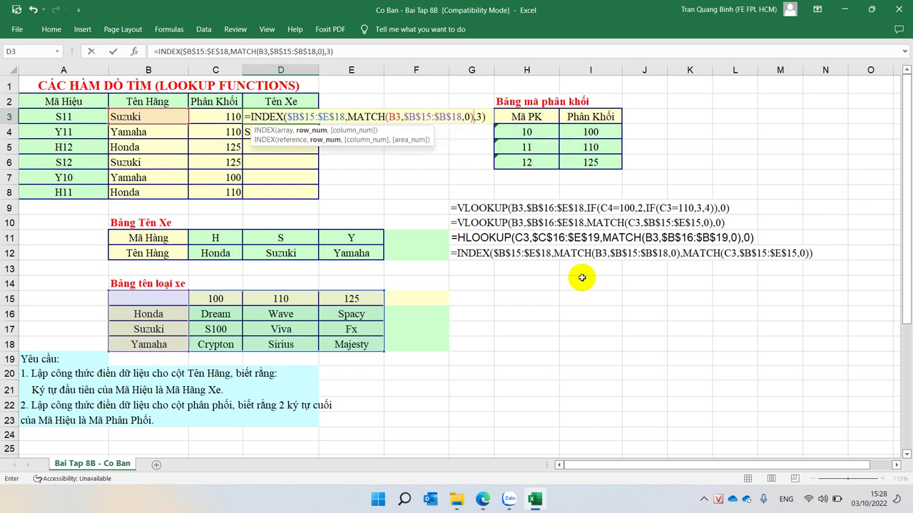
click(480, 117)
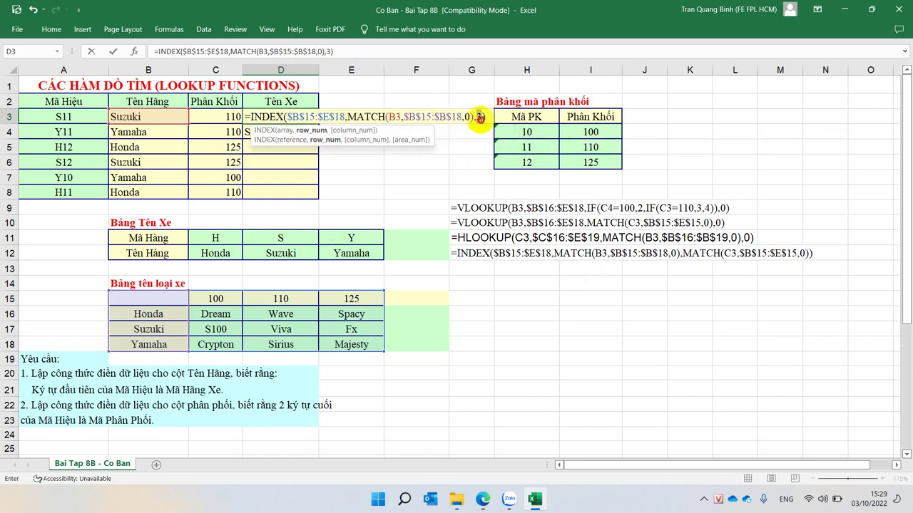
Step: Swap D3's column number for MATCH(C3,$B$15:$E$15,0) and enter the formula, still returning Viva
text(m)
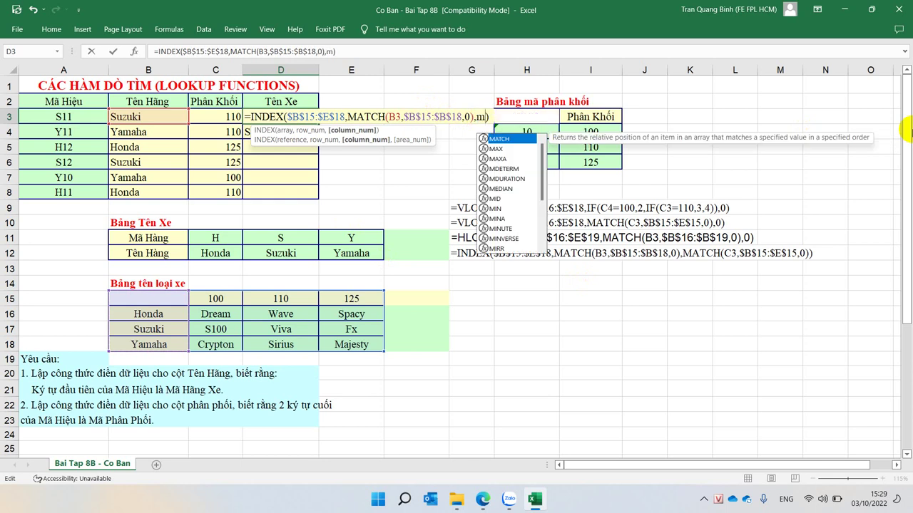
key(Tab)
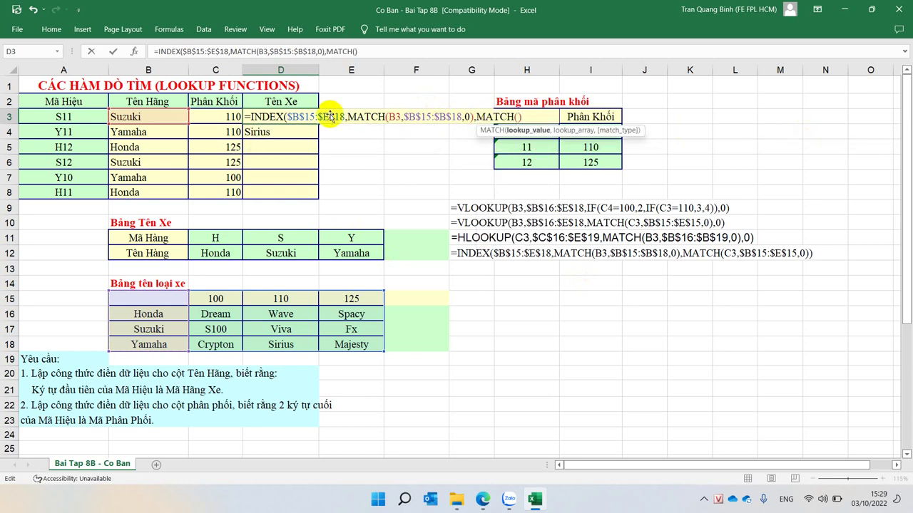
click(216, 115)
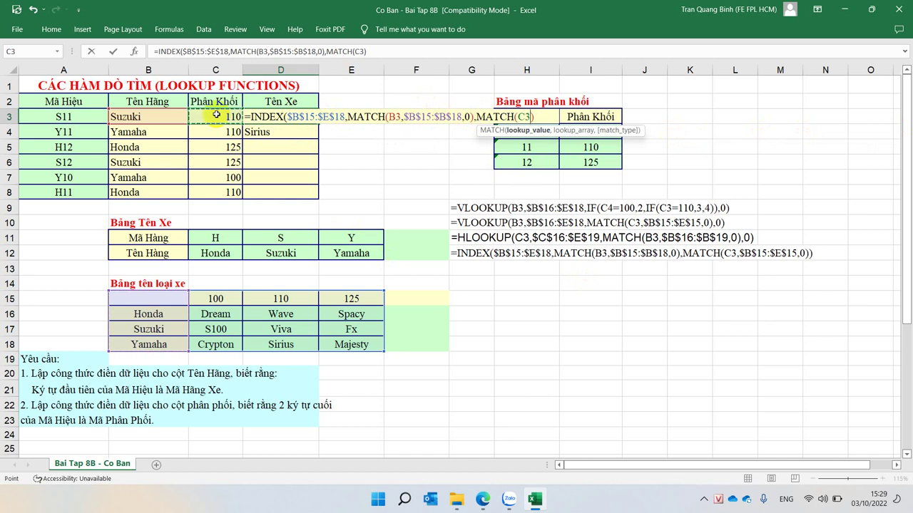
text(,)
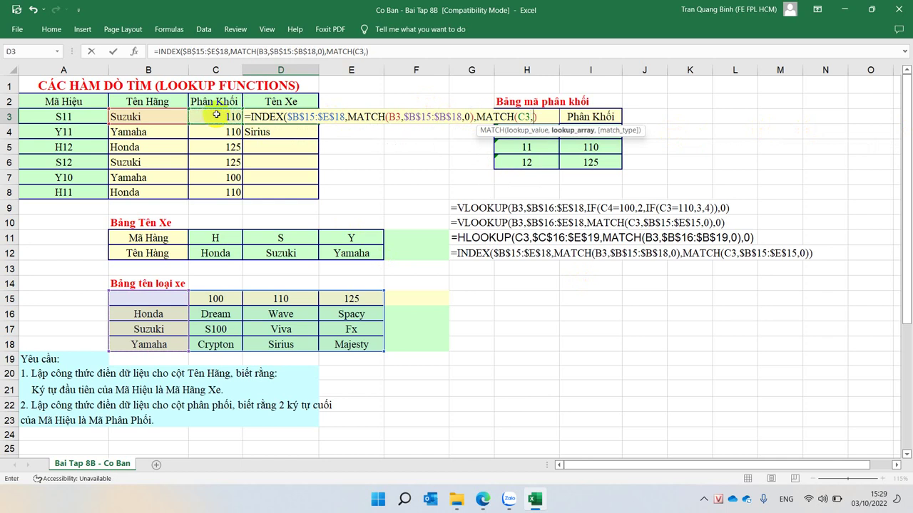
click(151, 299)
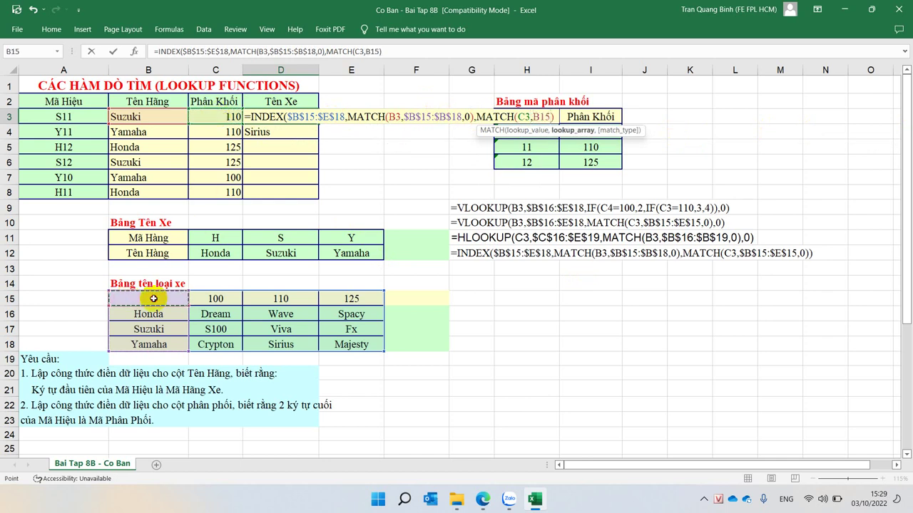
drag(153, 299, 351, 298)
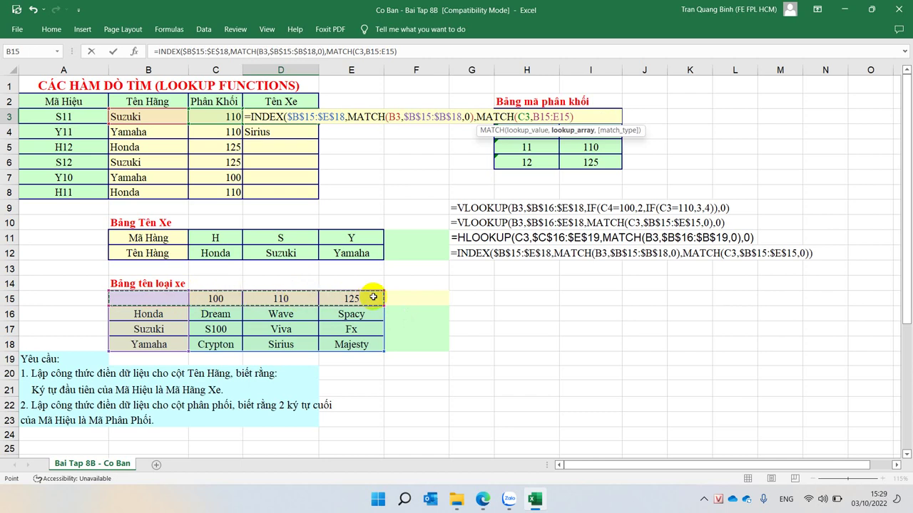
key(F4)
text($E$15,0)
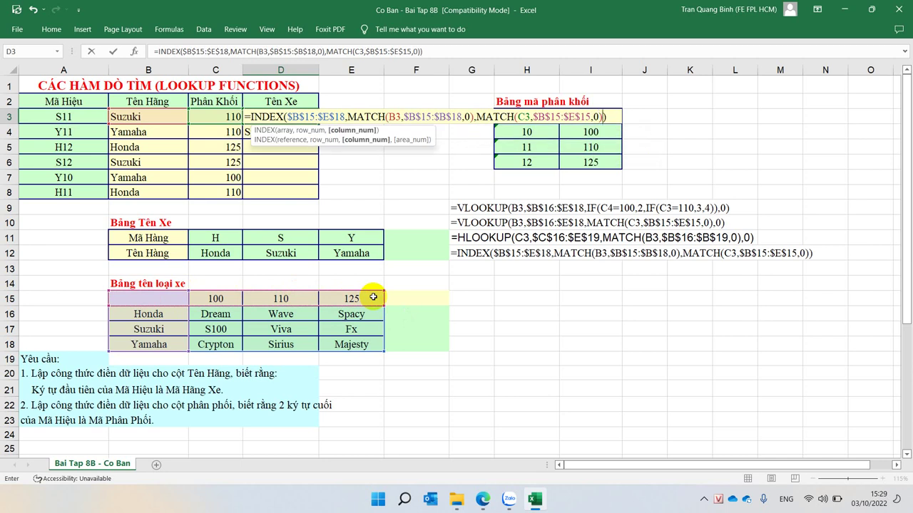
key(Return)
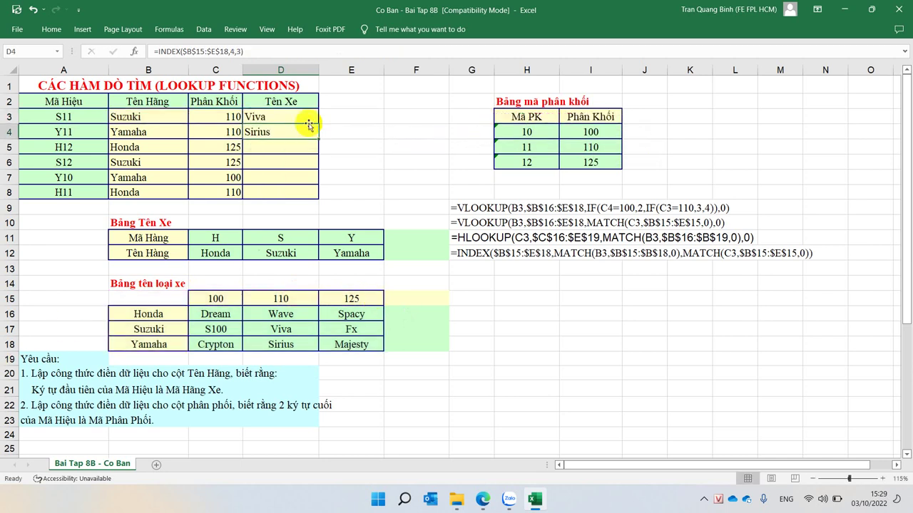
Step: Fill D3's INDEX-MATCH formula down to D8 and check the Viva, Sirius, Spacy, Fx, Crypton, Wave results
click(297, 118)
drag(319, 121, 318, 136)
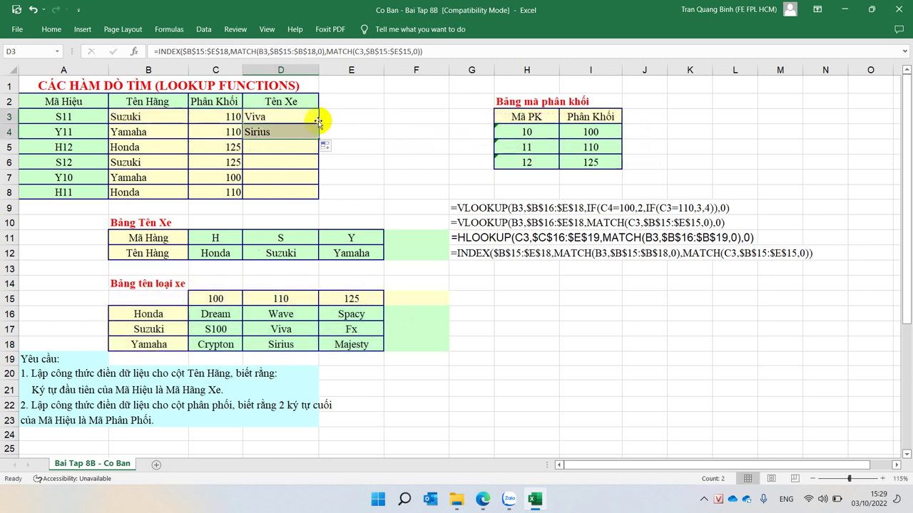
double_click(319, 139)
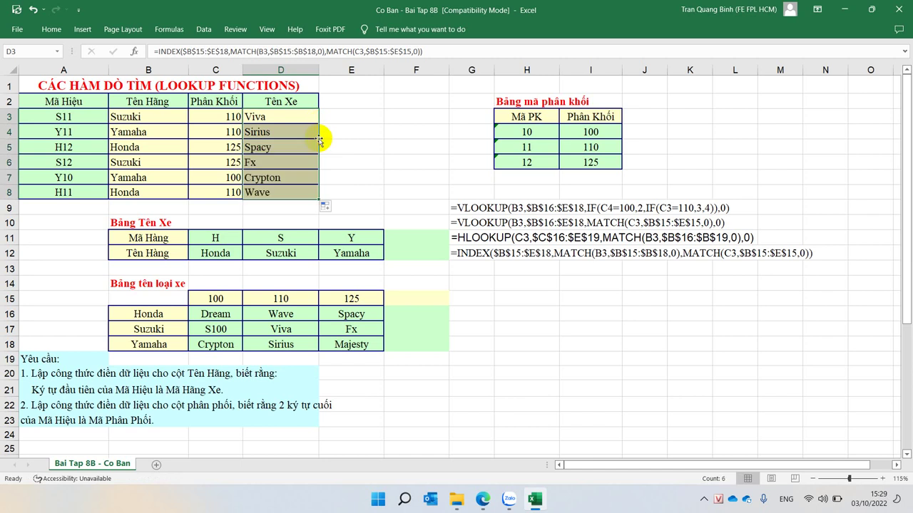
click(281, 189)
click(264, 176)
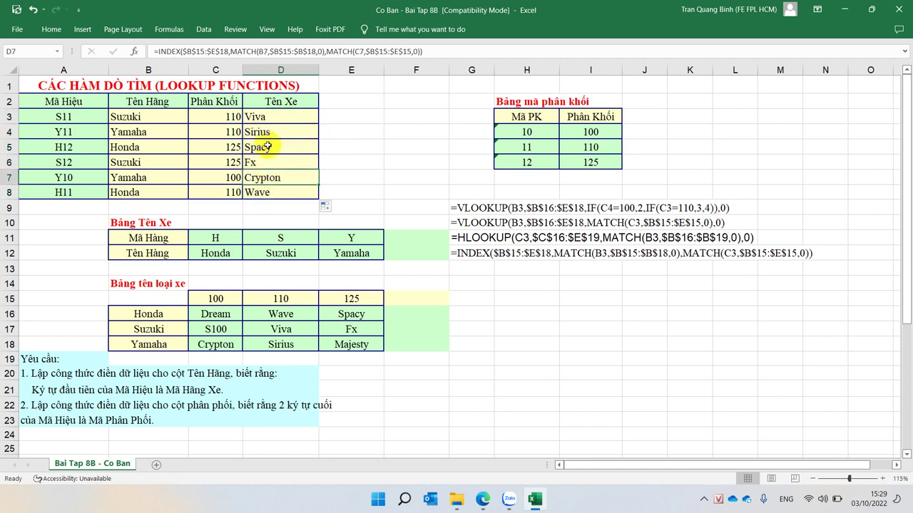
click(260, 147)
click(273, 117)
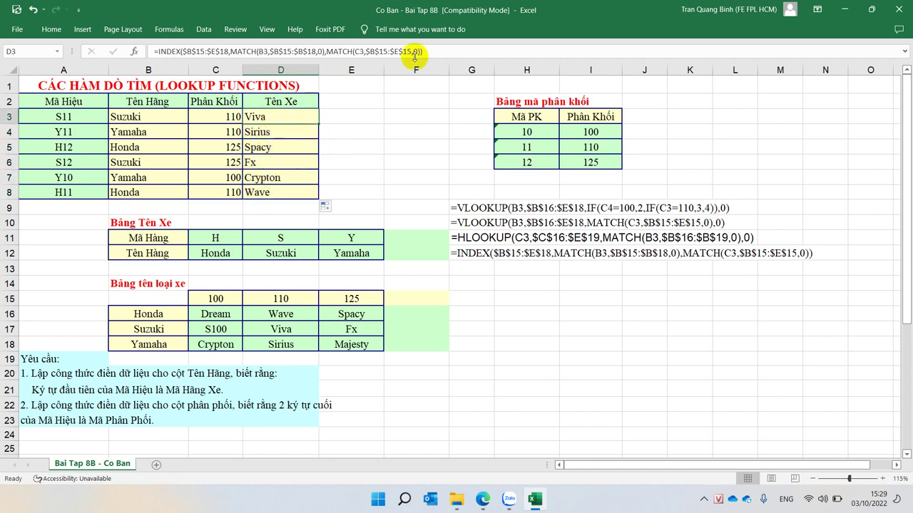
click(462, 50)
click(462, 253)
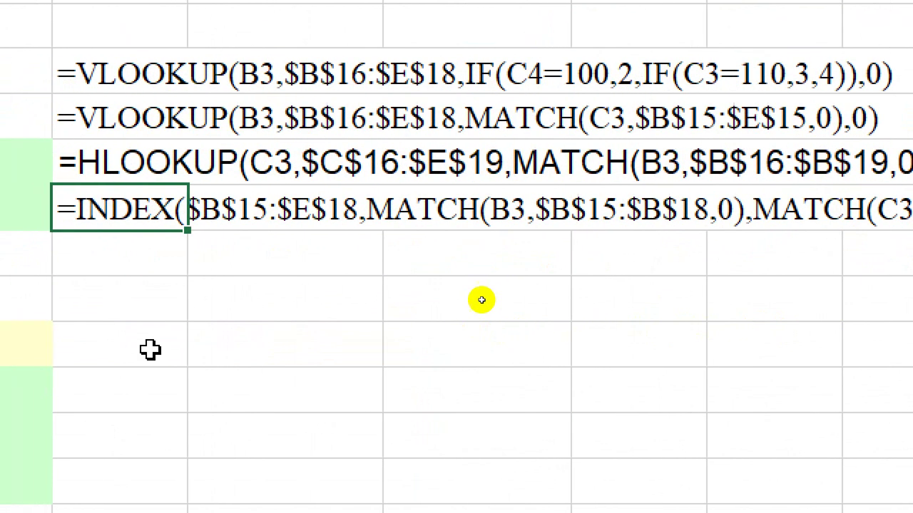
click(162, 286)
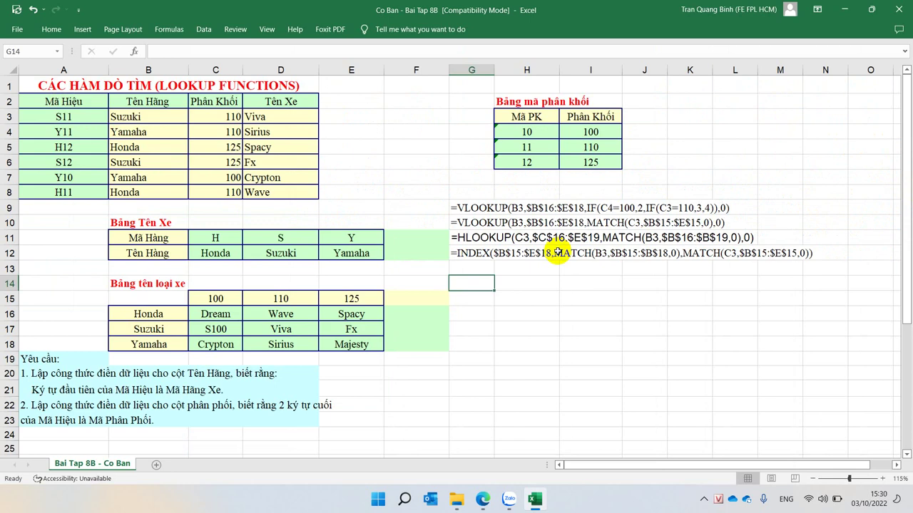
Step: Copy MATCH(B3,$B$15:$B$18,0) from D3's formula into E3 as =MATCH(...), returning 3
click(299, 114)
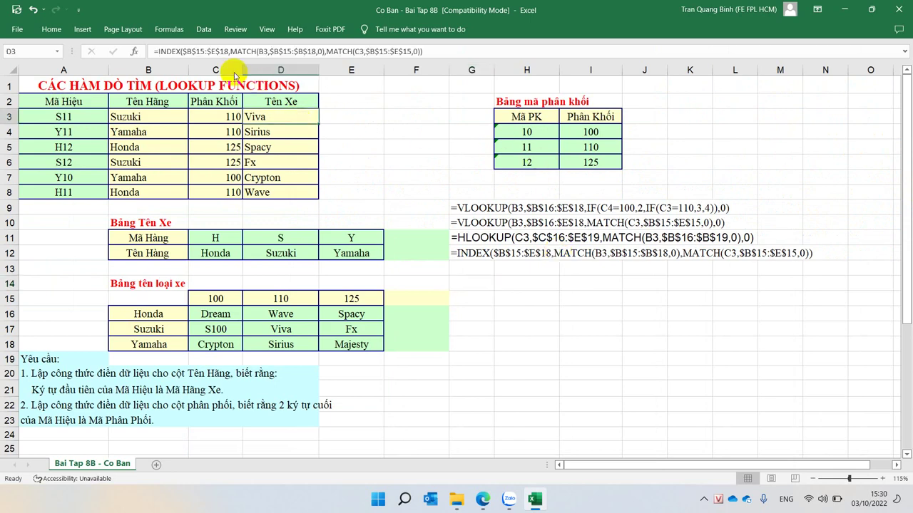
click(229, 52)
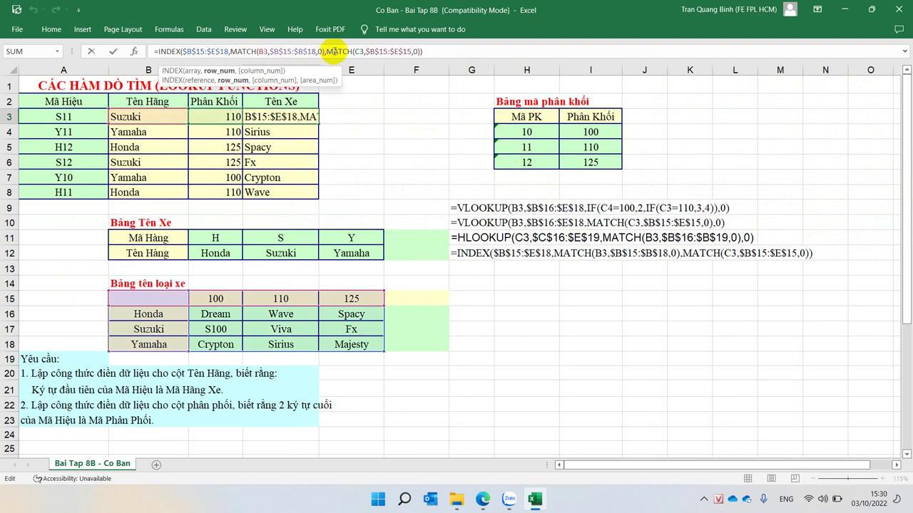
shift+click(325, 51)
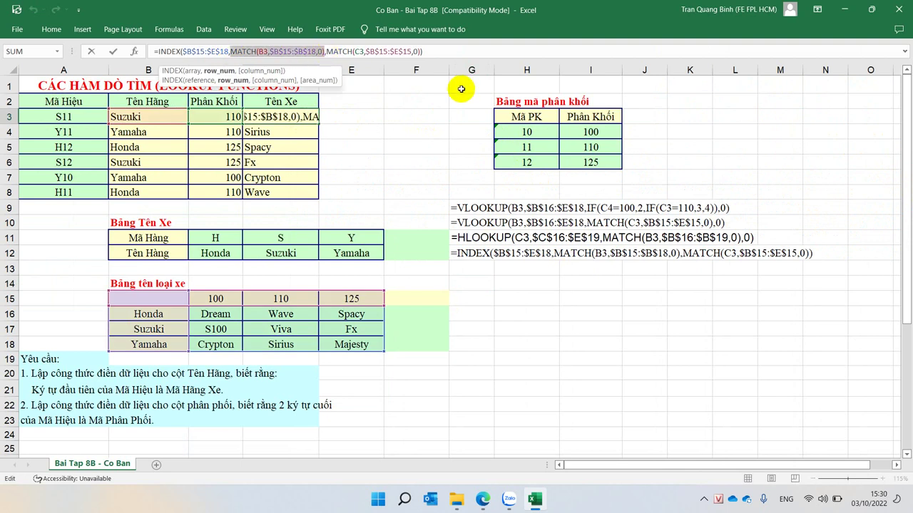
key(Escape)
click(360, 113)
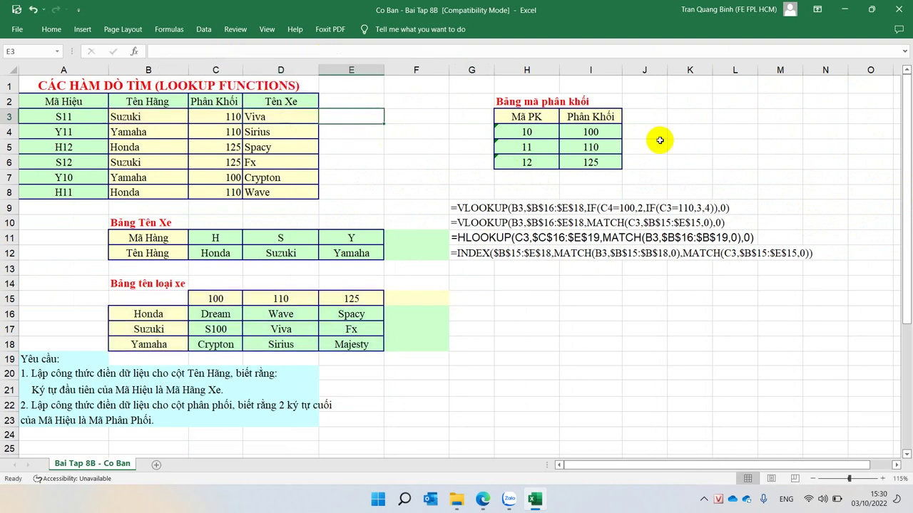
text(=)
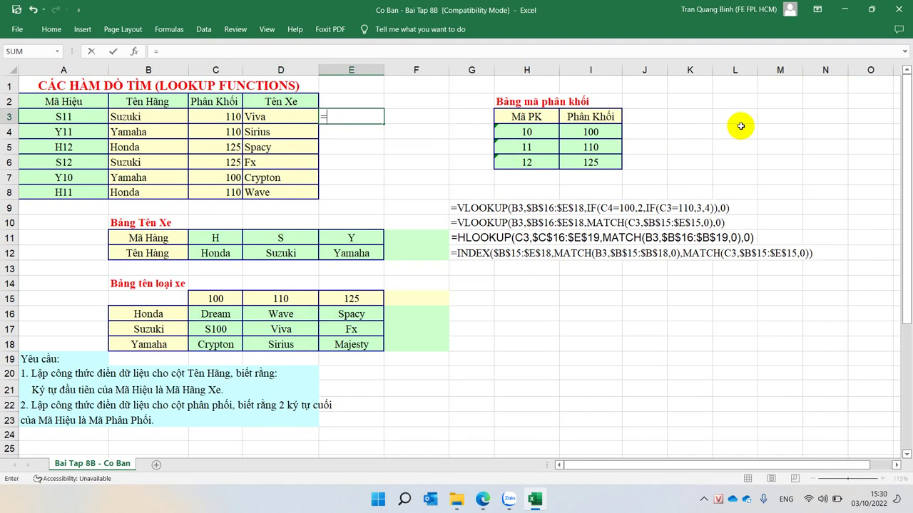
key(ctrl+v)
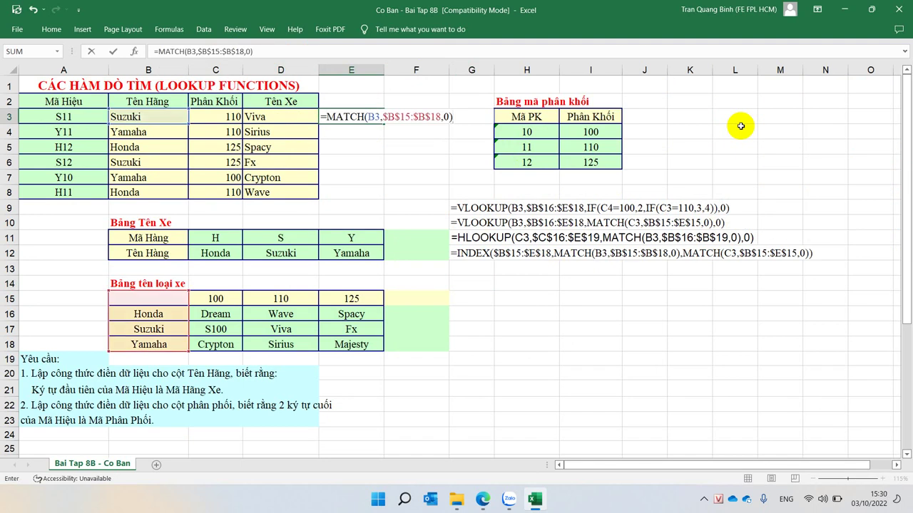
key(Return)
Step: Copy the column-position MATCH from D3's formula for use in F3
click(288, 120)
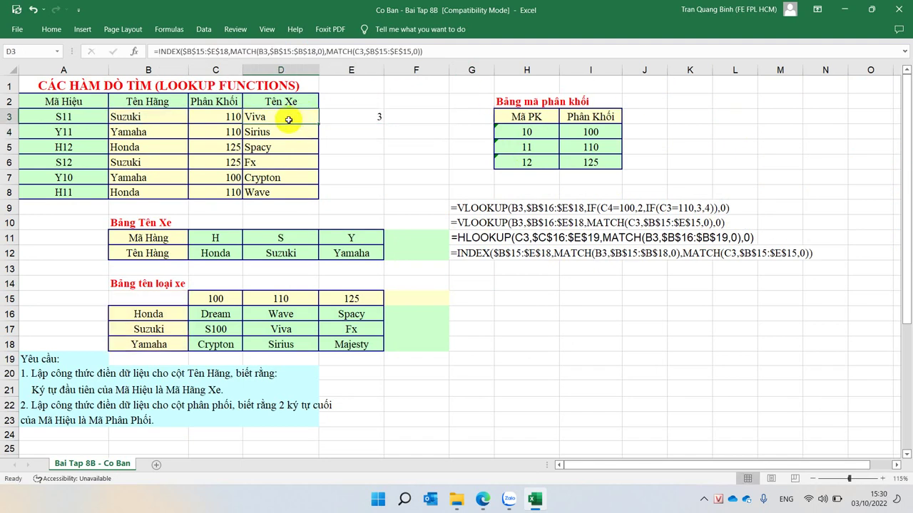
click(325, 51)
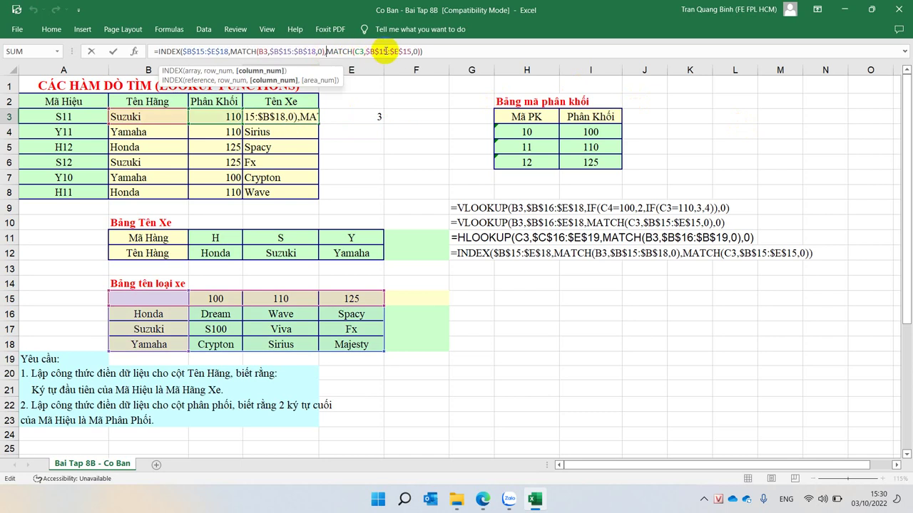
shift+click(421, 51)
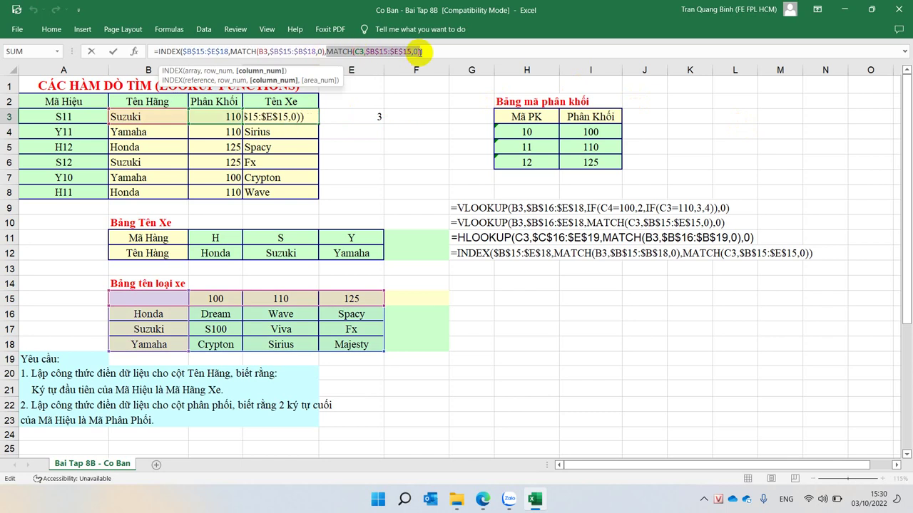
key(Escape)
click(408, 122)
Step: Enter =MATCH(C3,$B$15:$E$15,0) in F3, then select E3:F3 to fill down to row 8
key(ctrl+v)
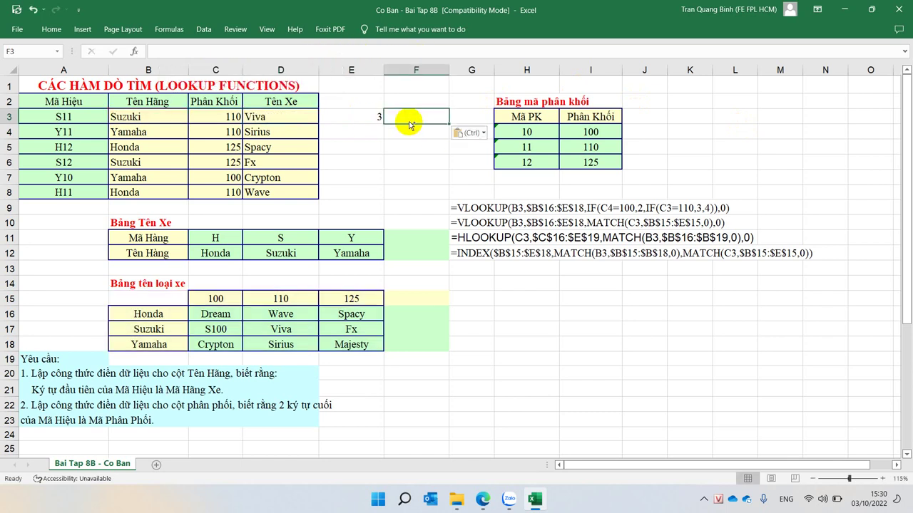
key(ctrl)
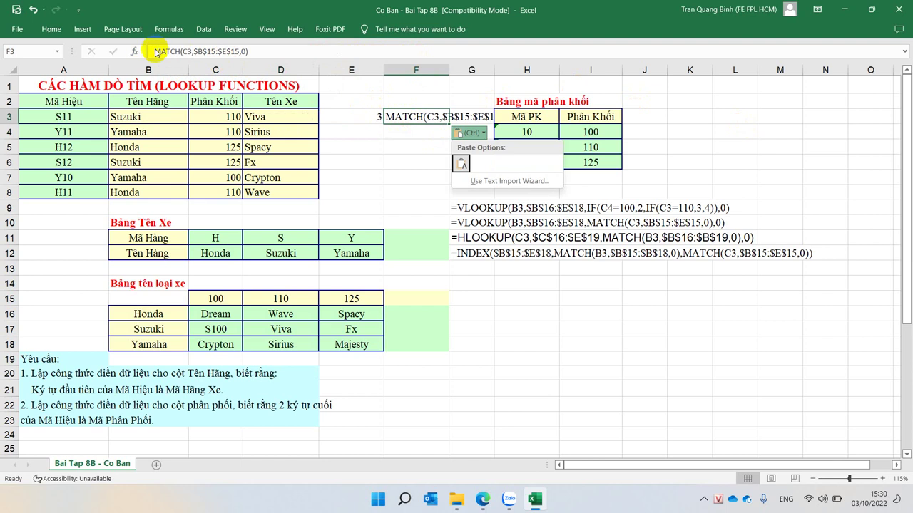
click(153, 51)
click(154, 51)
text(=)
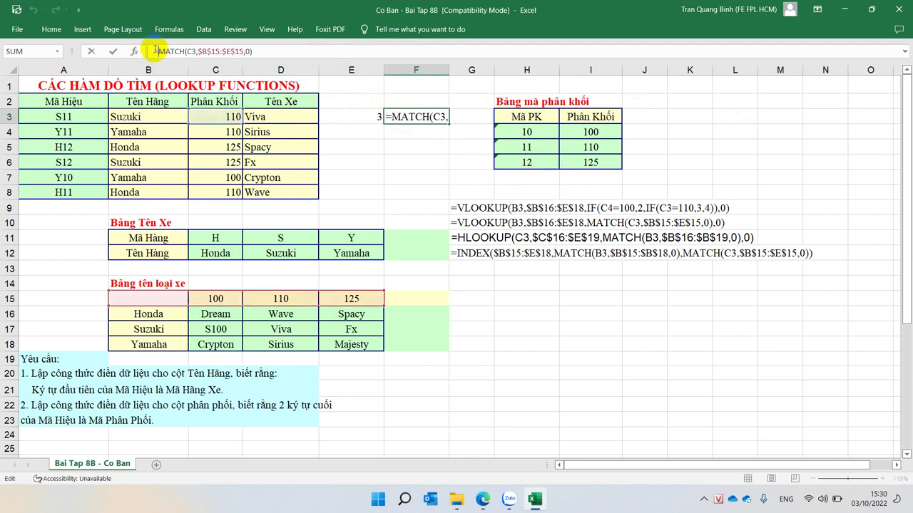
key(Return)
mouse_move(353, 117)
mouse_down()
mouse_move(410, 119)
mouse_move(446, 202)
mouse_up()
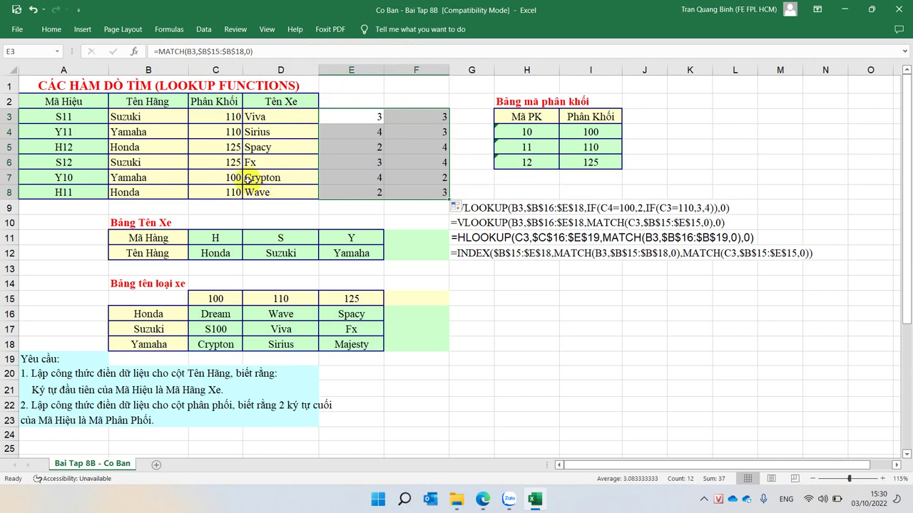
click(254, 162)
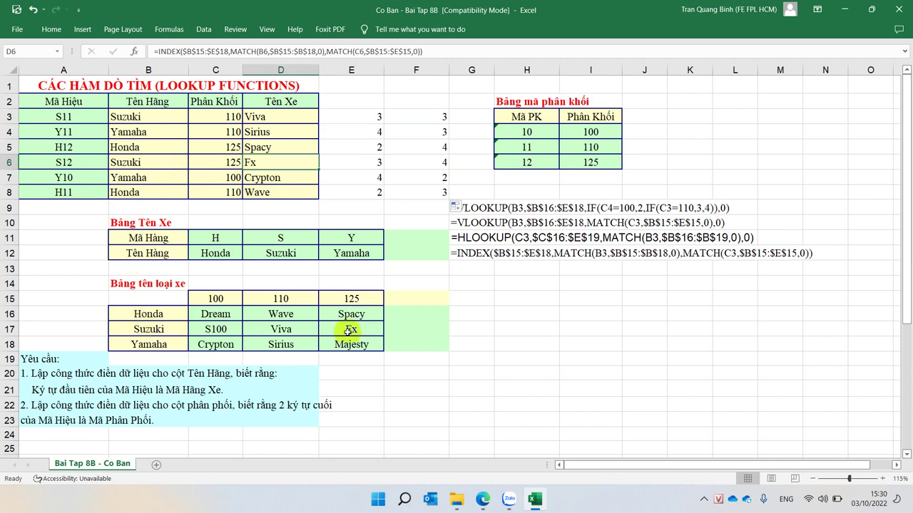
click(428, 161)
drag(381, 118, 420, 191)
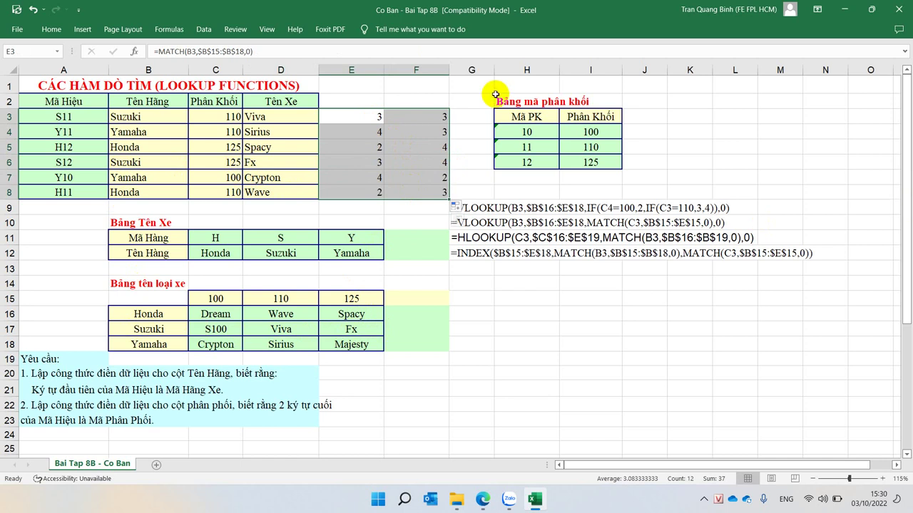
click(281, 114)
click(347, 117)
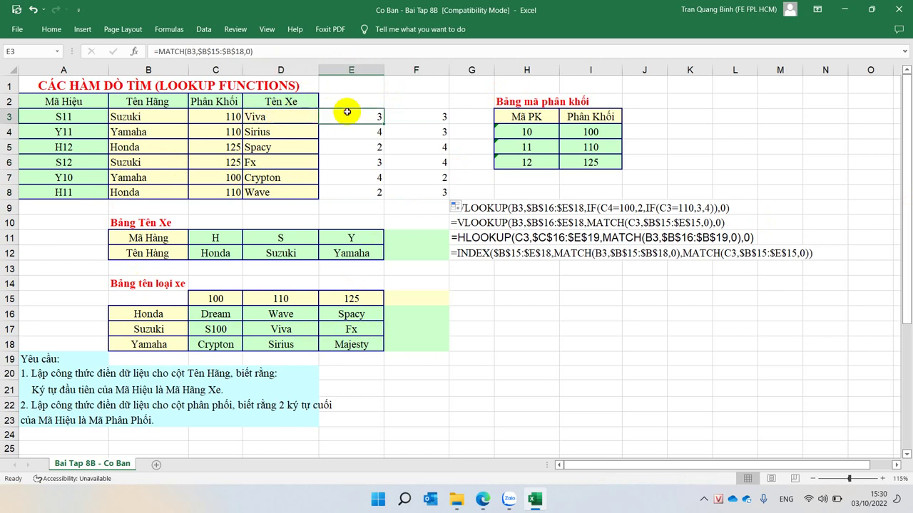
click(416, 116)
click(418, 146)
click(416, 189)
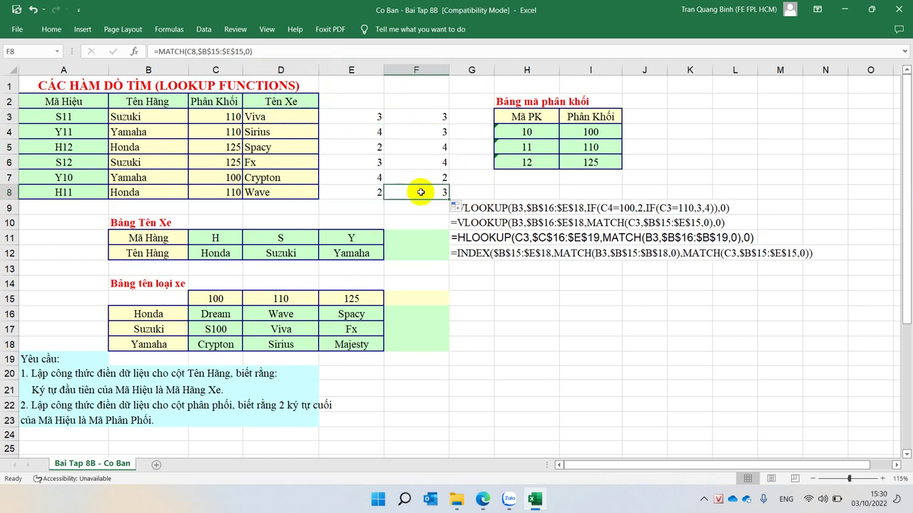
drag(355, 117, 403, 192)
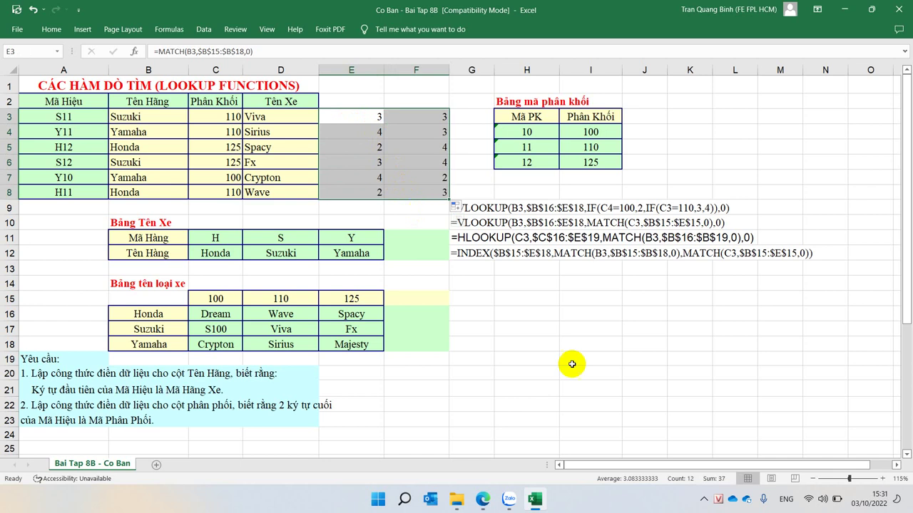
click(596, 373)
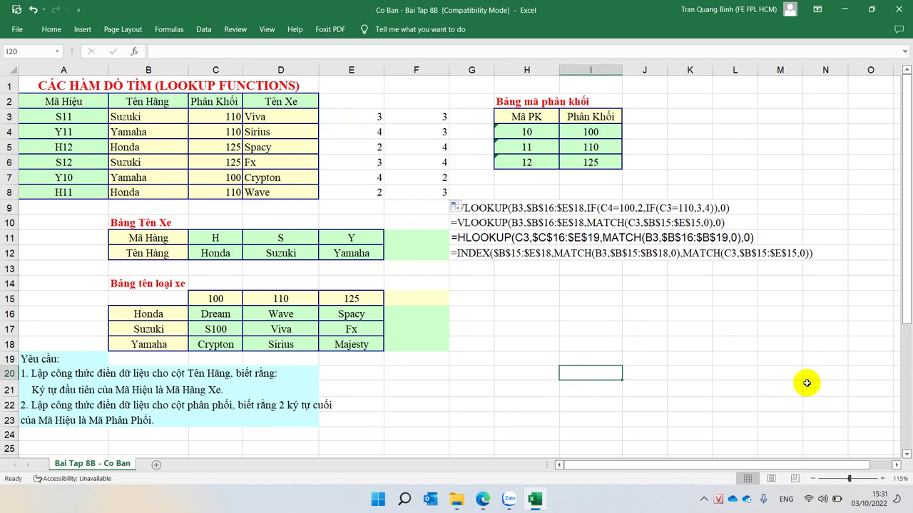
click(527, 377)
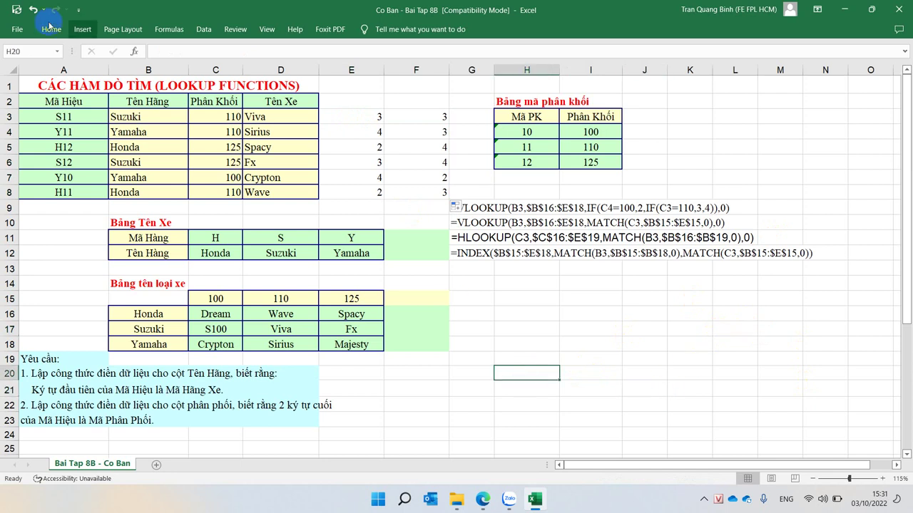